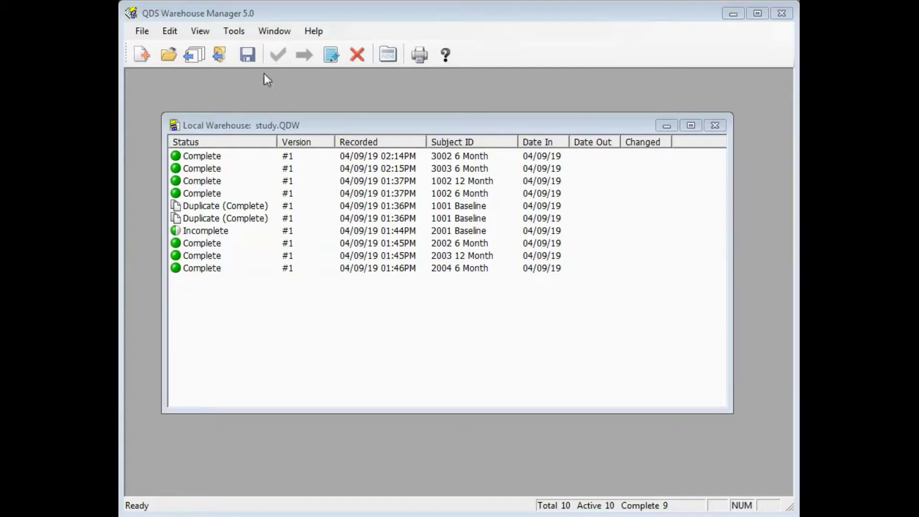
Step: View the read-only details of the first 12 Month interview, list its variables and narrow the Variable column
click(205, 32)
click(204, 31)
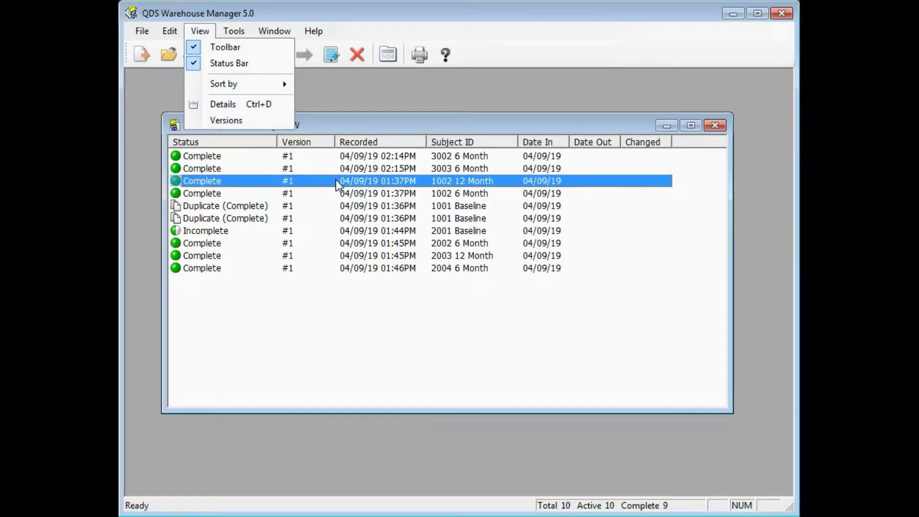
click(354, 182)
double_click(356, 182)
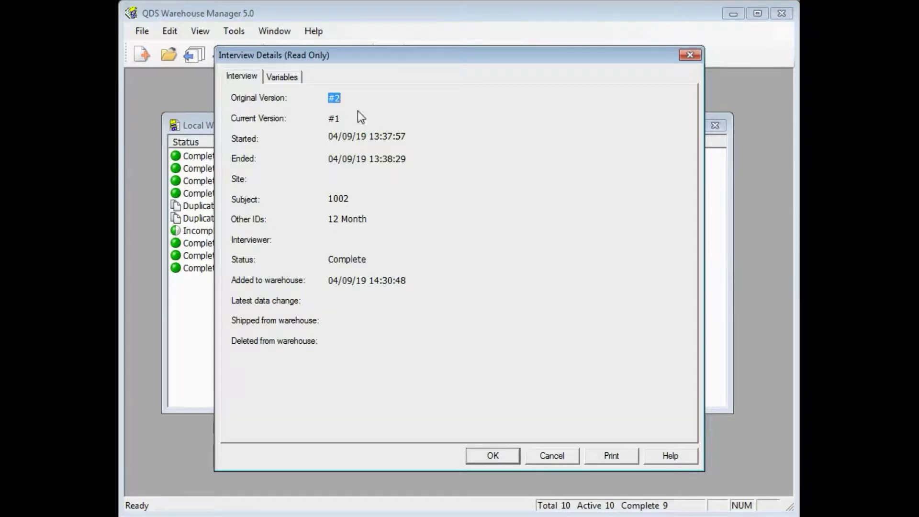
click(296, 76)
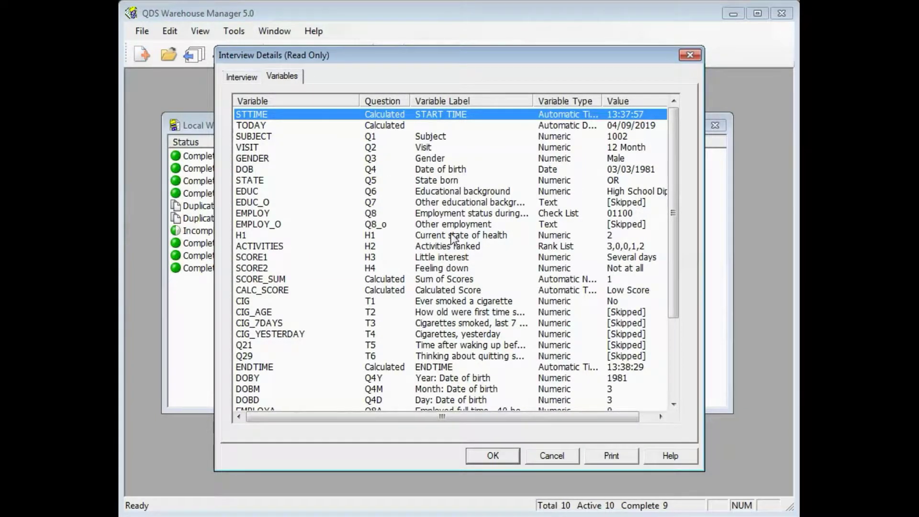
drag(359, 100, 337, 99)
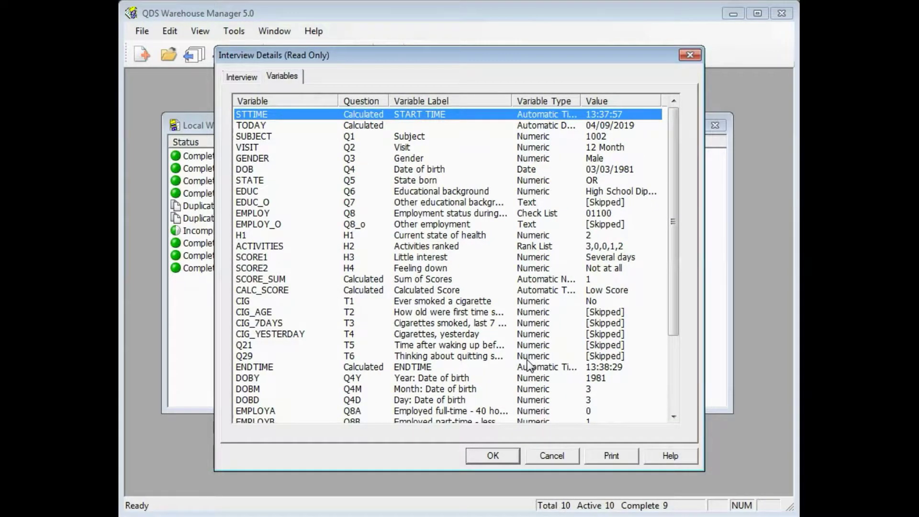
Step: Inspect the STATE variable's value in the read-only details, then close the interview
double_click(394, 181)
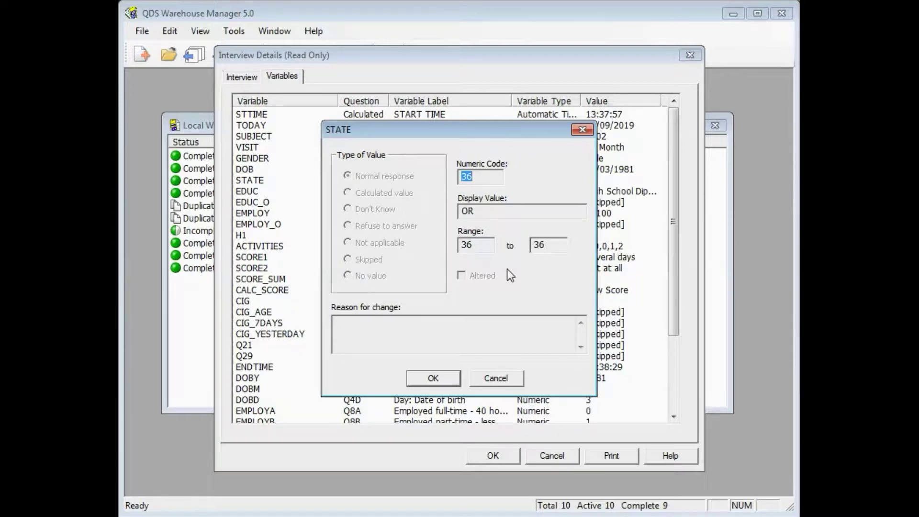
click(441, 376)
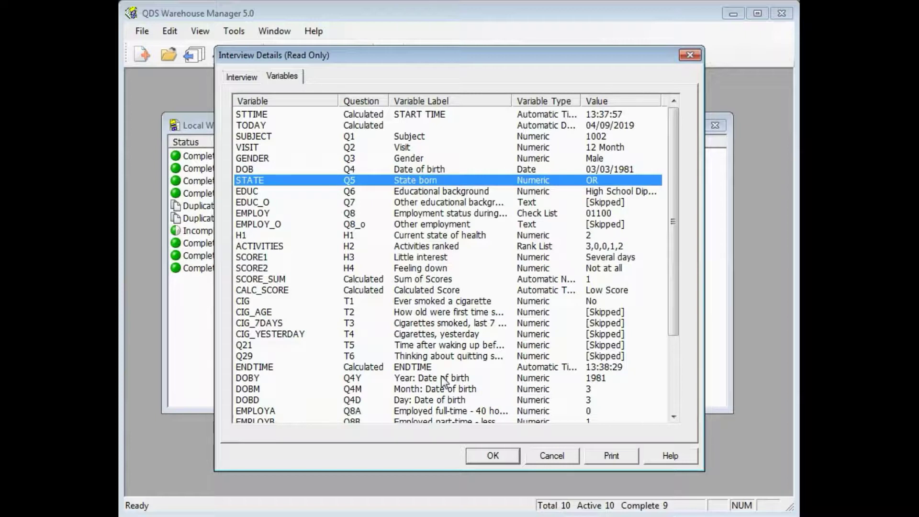
click(493, 455)
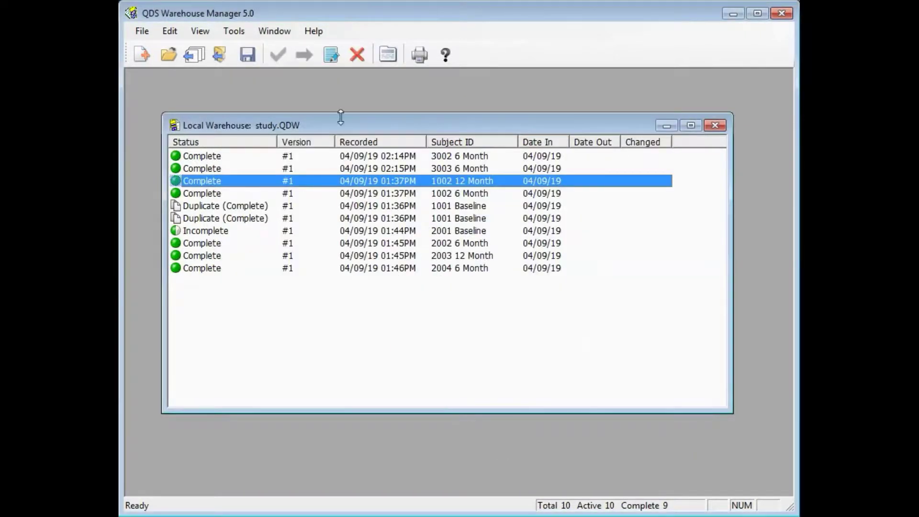
Step: Review the warehouse options for duplicate interviews and the data corrections log, and close them without changing anything
click(232, 31)
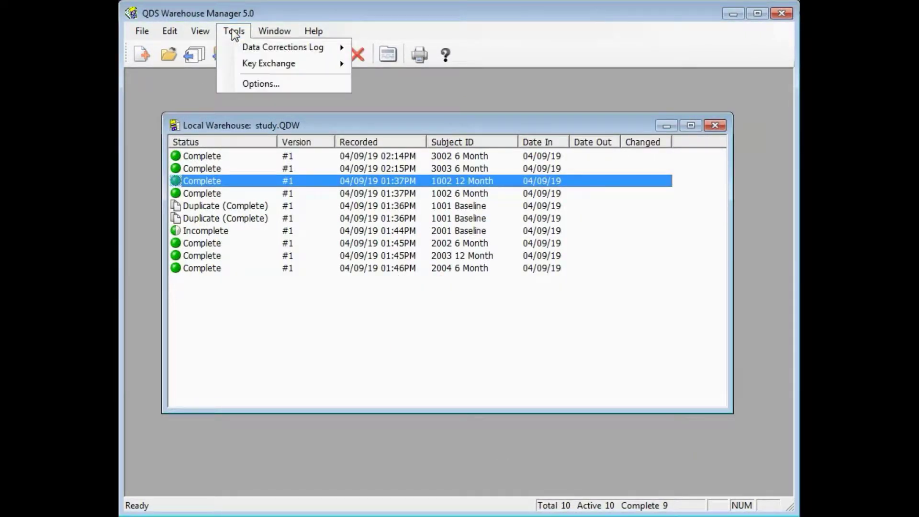
click(293, 85)
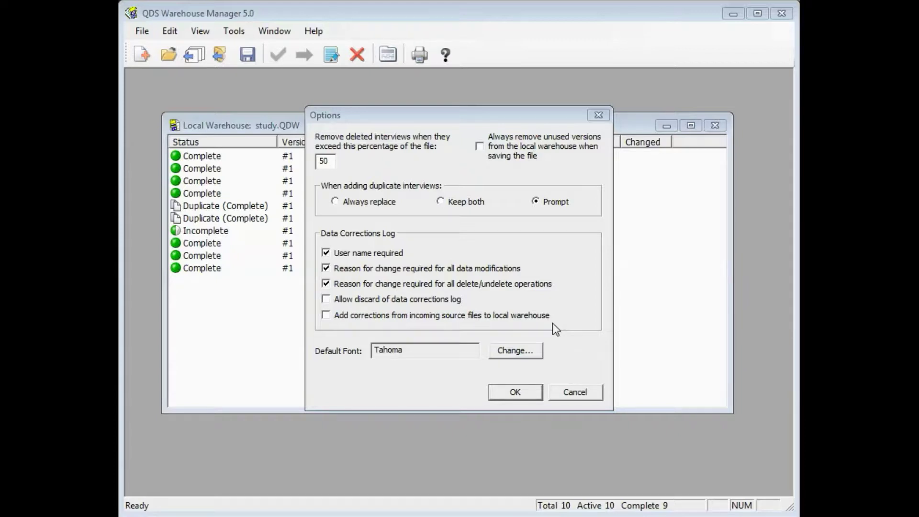
click(527, 392)
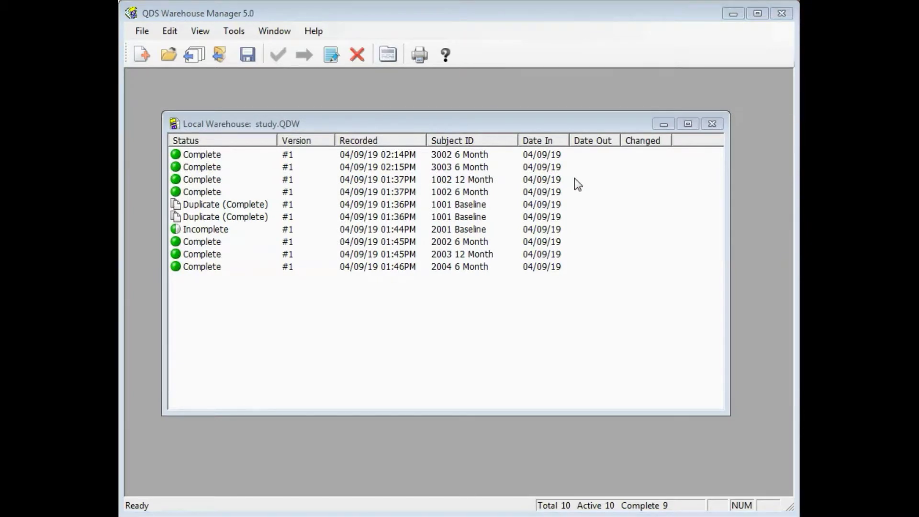
Step: Open the first 12 Month interview for data editing and enter the editor's initials for the data corrections log
click(170, 31)
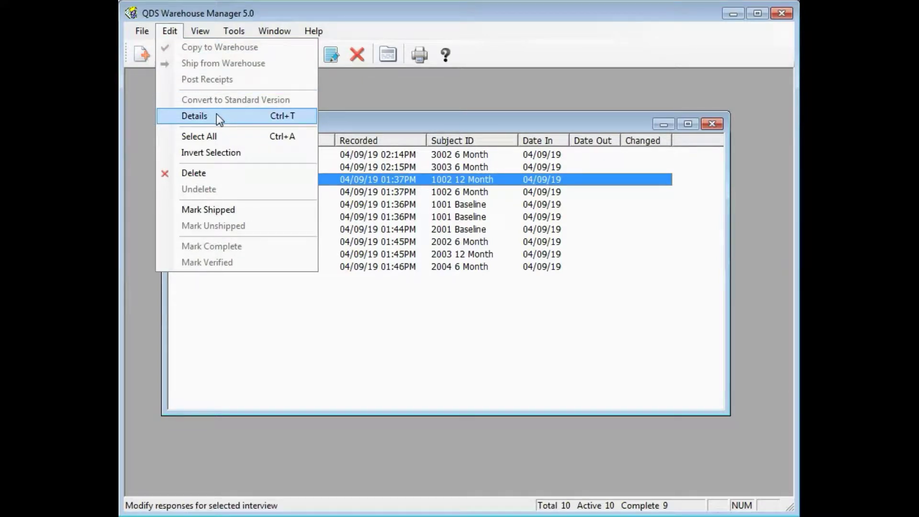
click(318, 317)
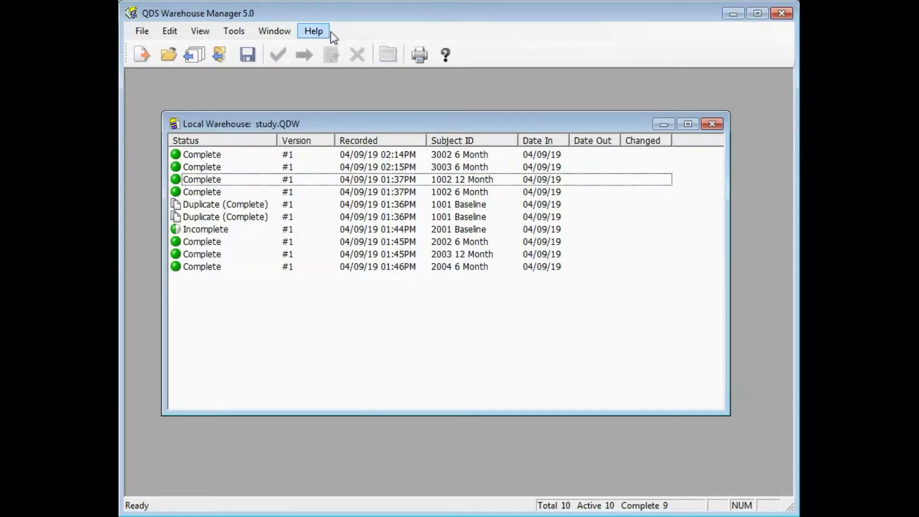
click(381, 180)
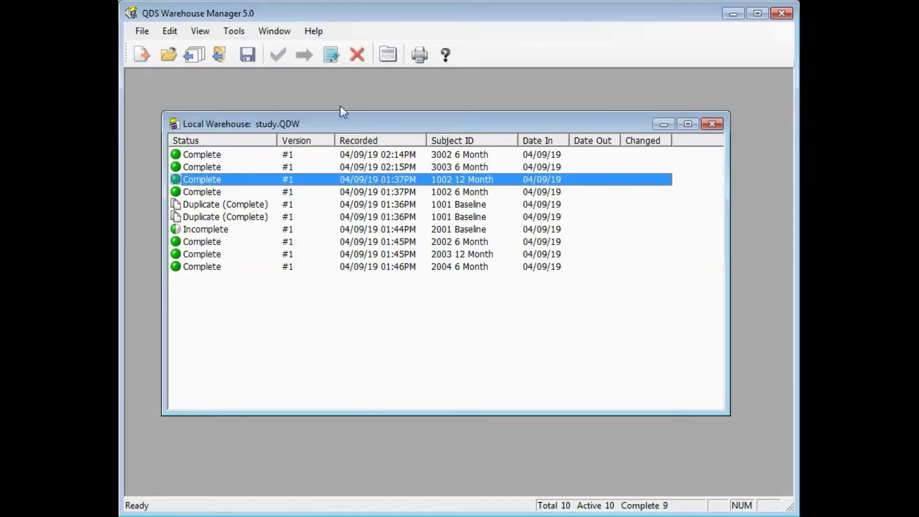
click(332, 56)
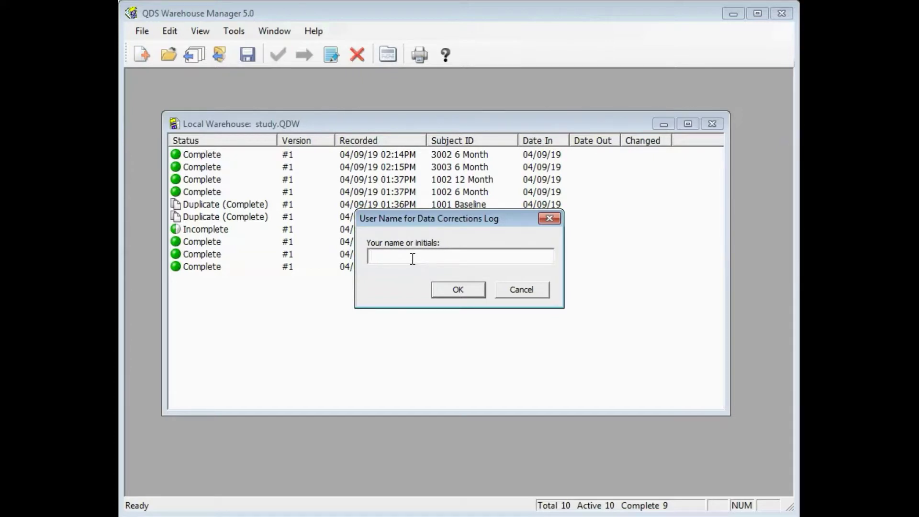
text(tl)
click(458, 290)
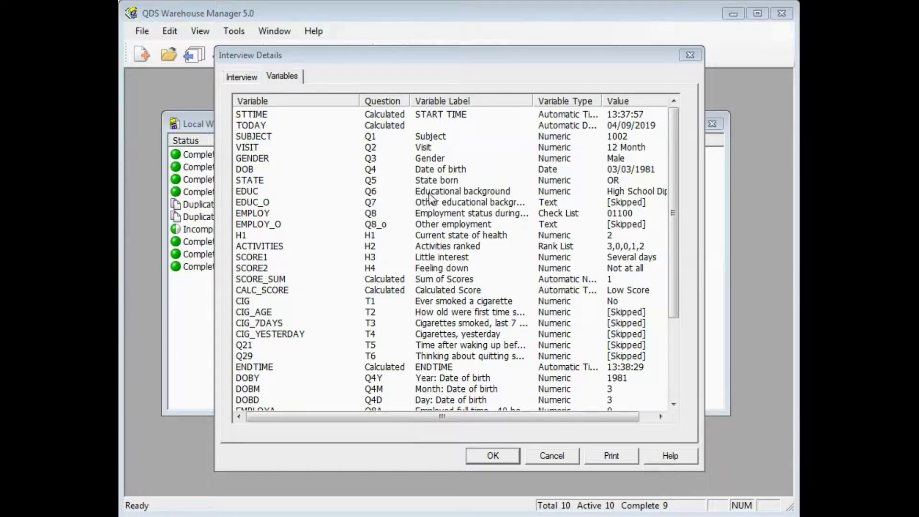
Step: Set the STATE variable's numeric code to 20 as a normal response, giving "corrected value" as the reason for change
double_click(448, 179)
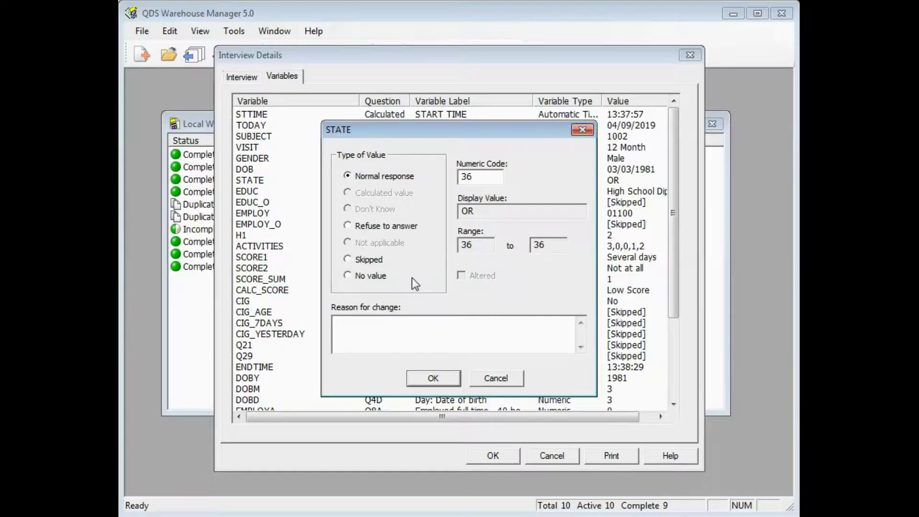
click(374, 226)
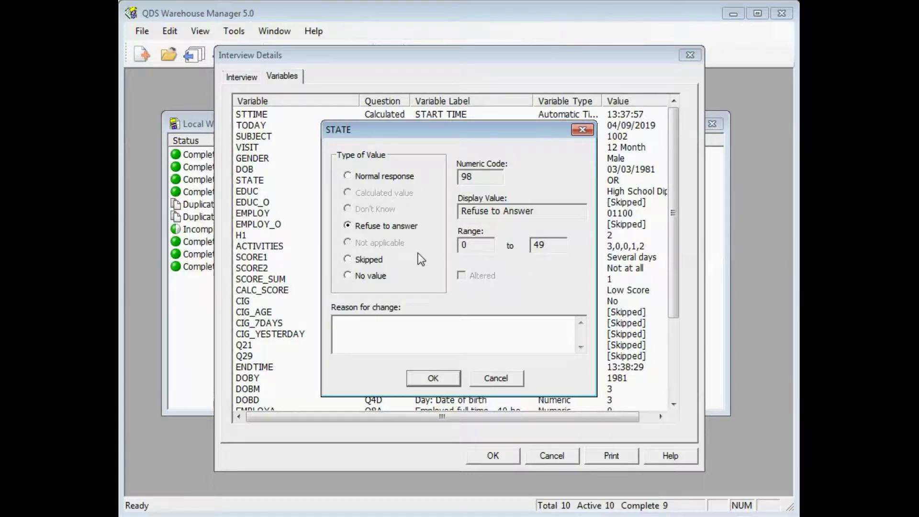
click(374, 179)
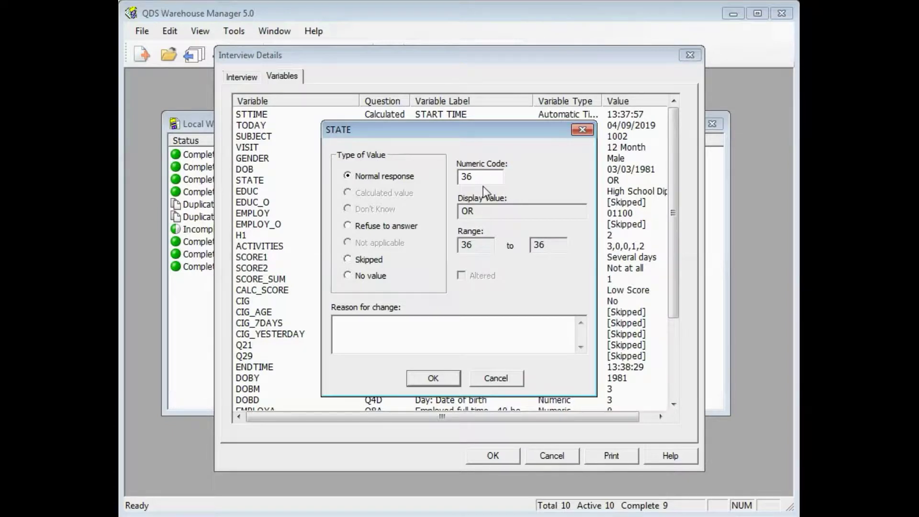
double_click(474, 176)
text(20)
click(429, 339)
text(corrected value)
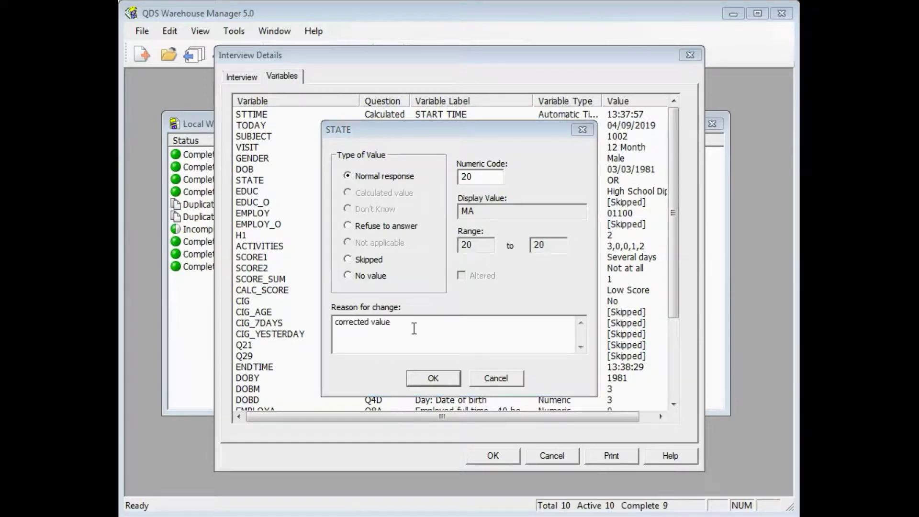
click(427, 378)
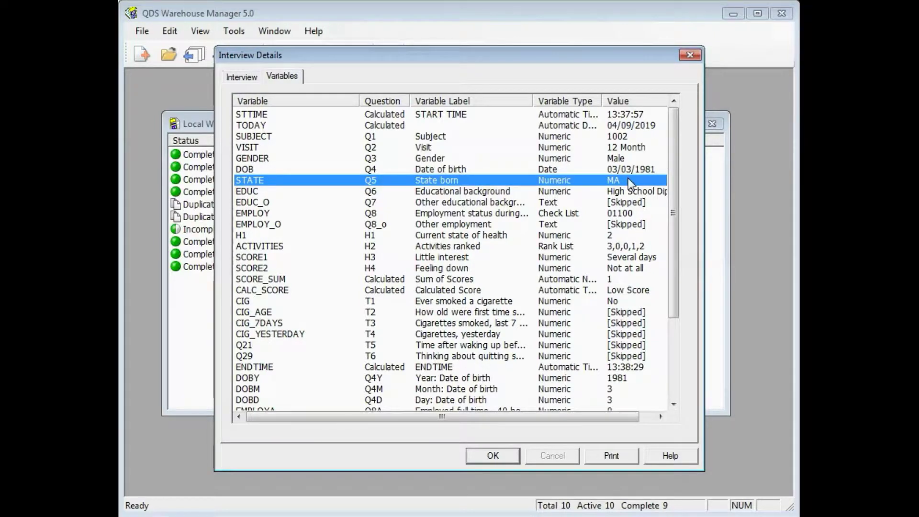
Step: Inspect the value settings of the H1 health variable and cancel without editing
double_click(532, 237)
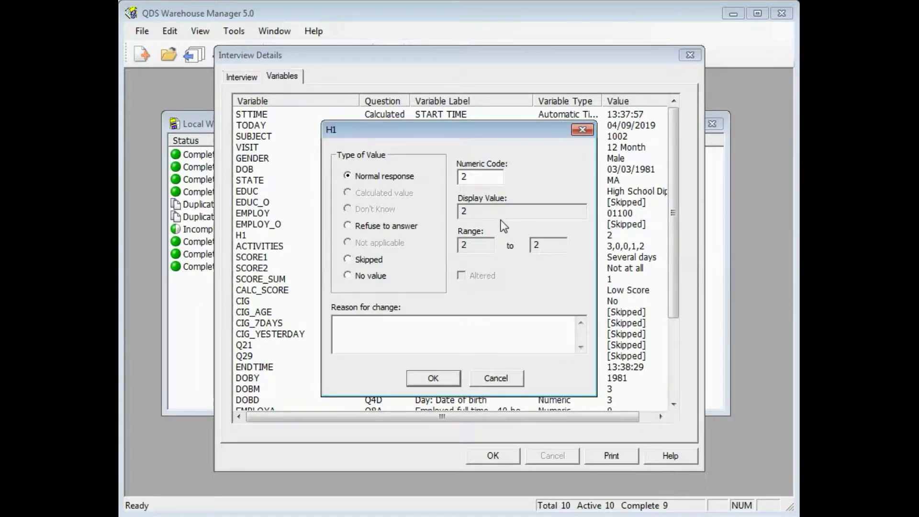
click(493, 379)
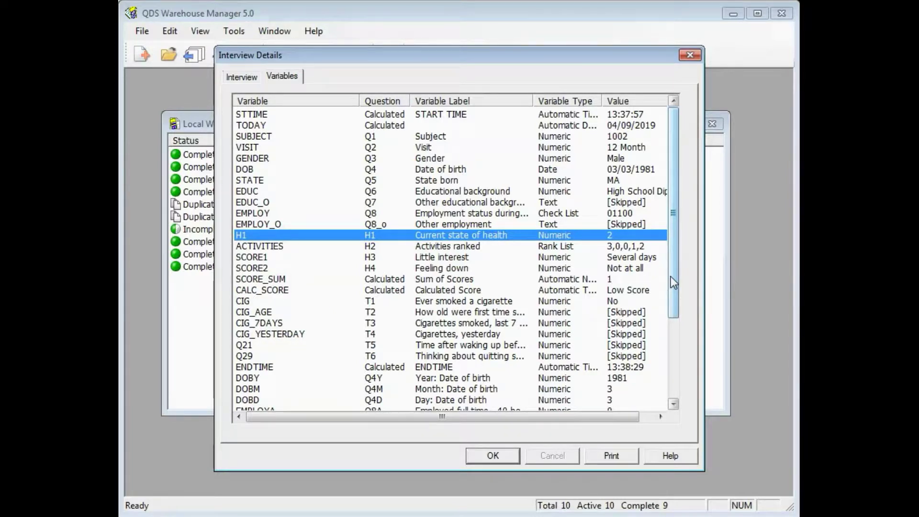
Step: Examine the DOB variable and the separate component variables for date of birth, employment and ranked activities at the end of the list
drag(671, 276, 672, 288)
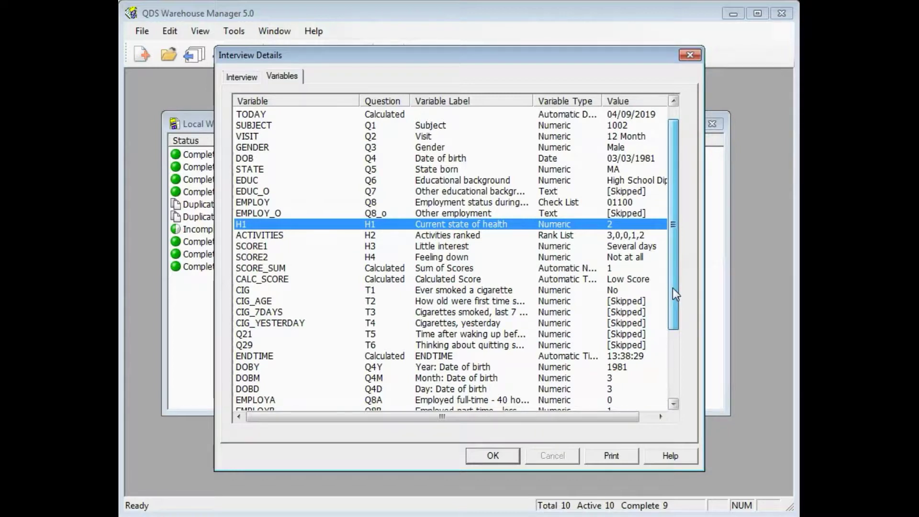
click(468, 160)
drag(674, 261, 687, 361)
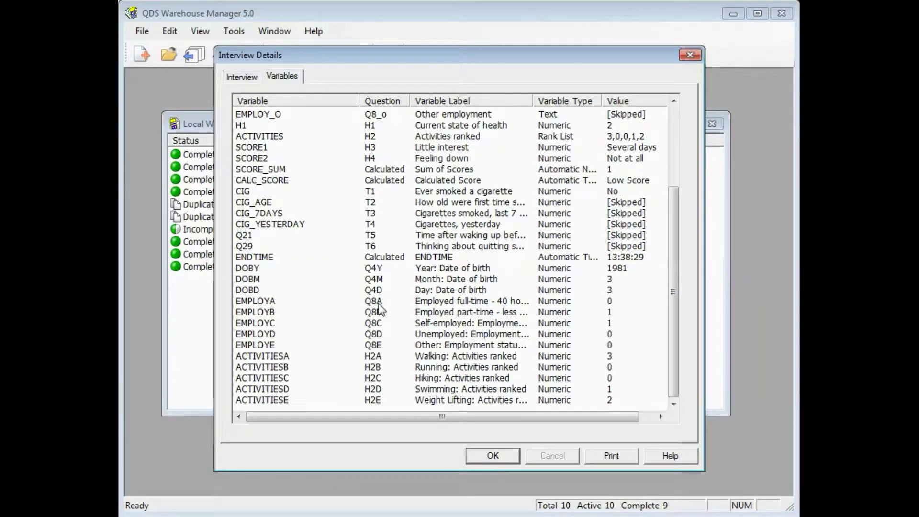
click(511, 259)
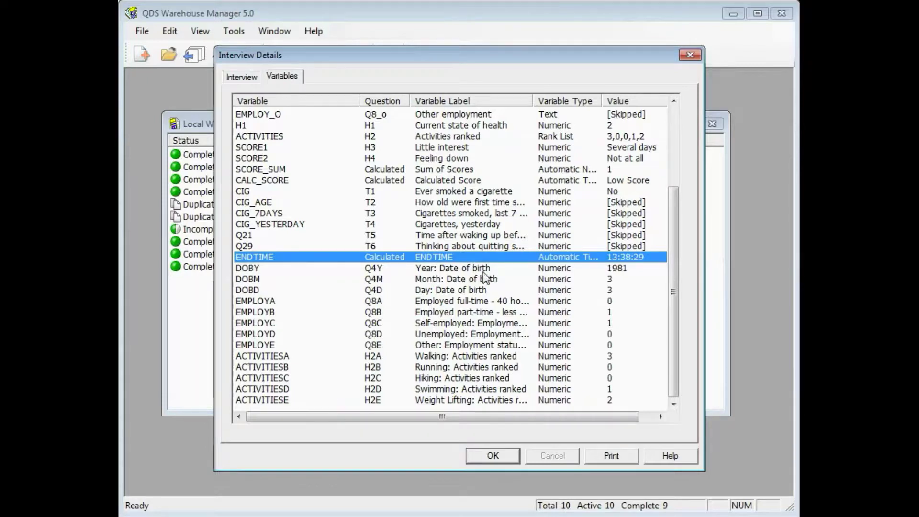
click(496, 269)
key(Down)
key(Down)
key(Down)
key(Down)
key(Down)
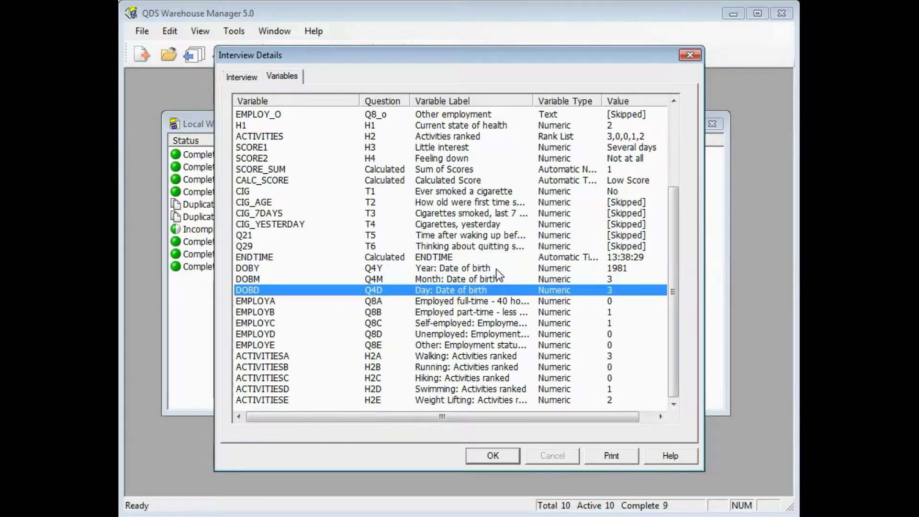
key(Down)
key(Down)
key(Down)
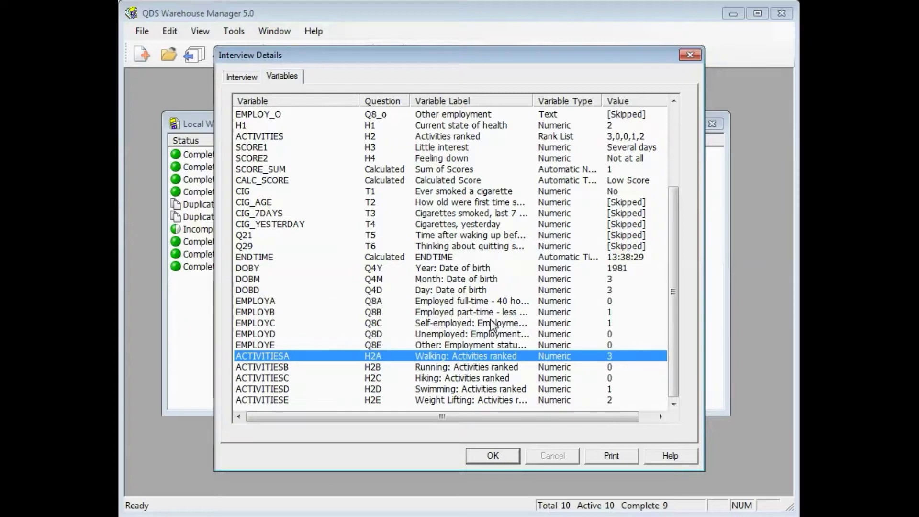
key(Down)
key(Down)
key(Down)
key(Down)
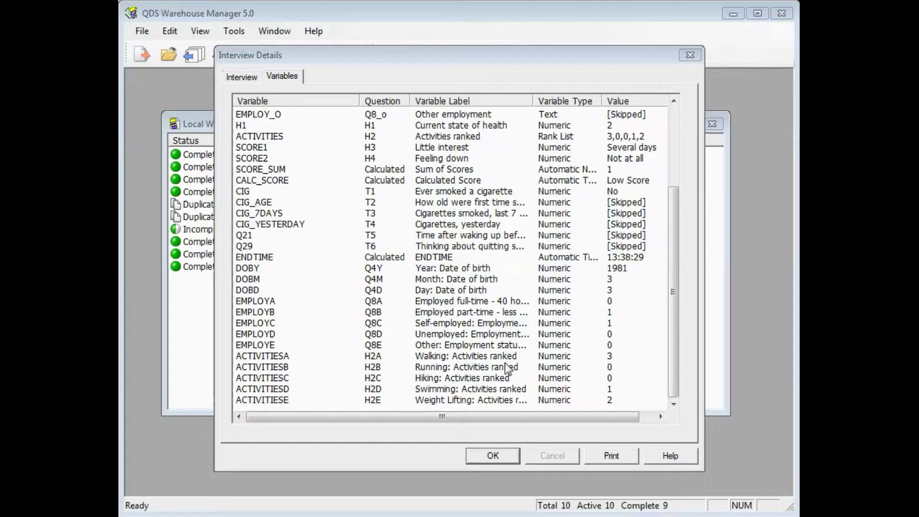
Step: Inspect the value settings of the DOB date variable and the EMPLOY check list variable, cancelling each without editing
drag(670, 362, 686, 257)
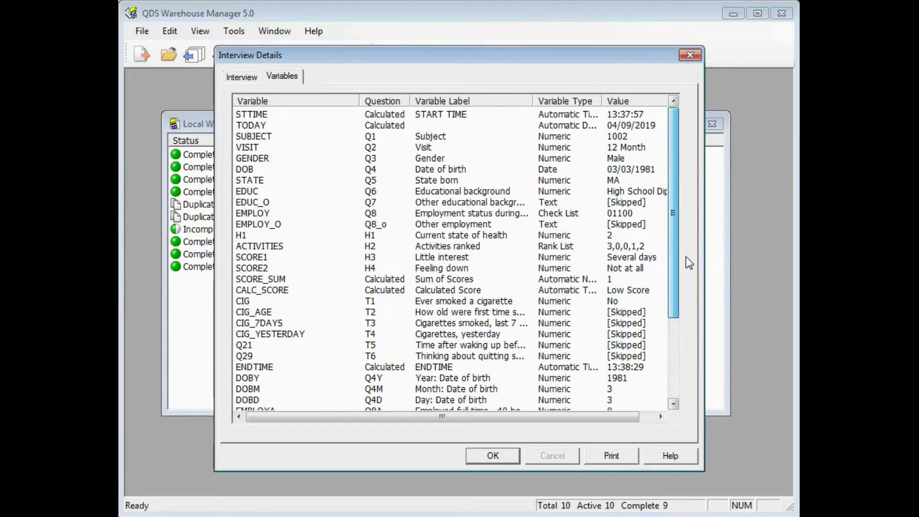
double_click(479, 171)
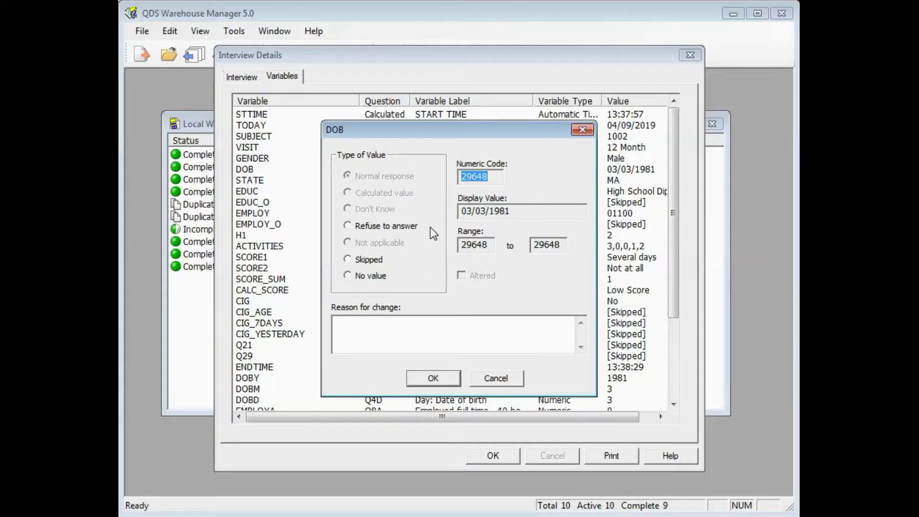
click(495, 378)
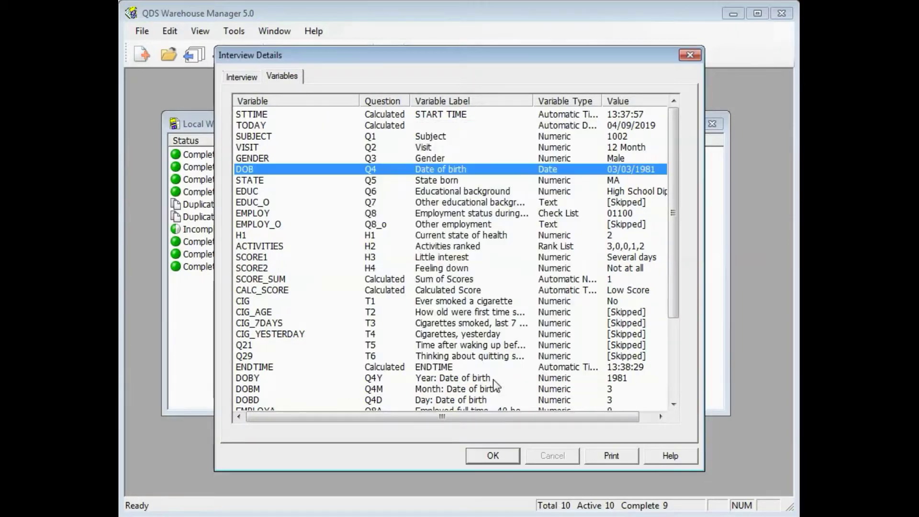
double_click(588, 216)
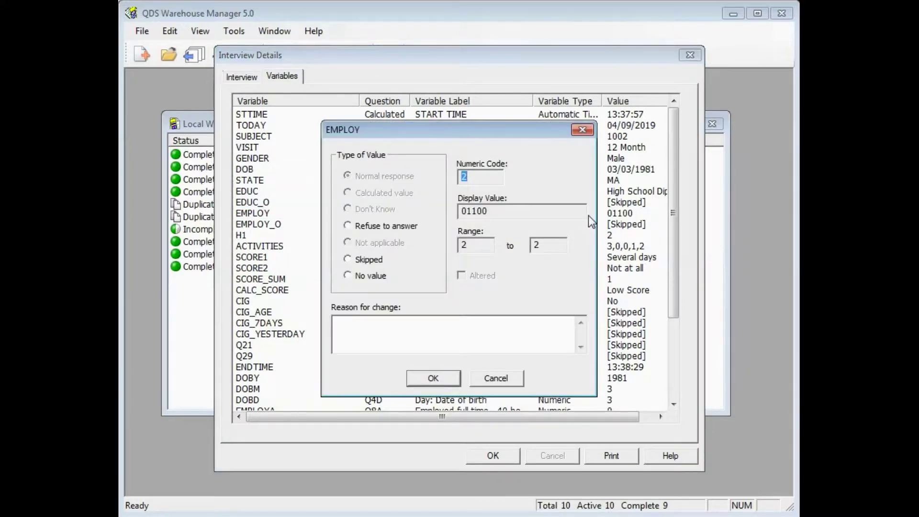
click(545, 215)
click(499, 384)
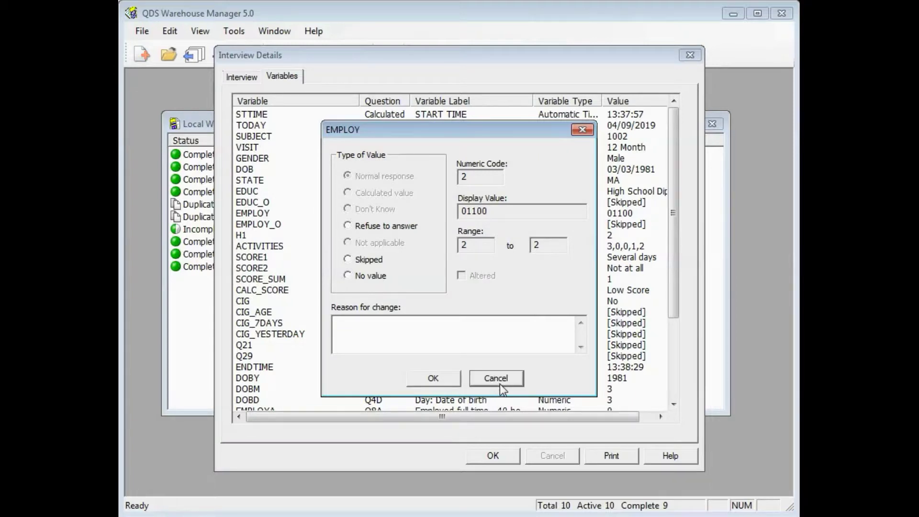
Step: Inspect the value settings of the ACTIVITIES rank list variable and cancel without editing
click(632, 246)
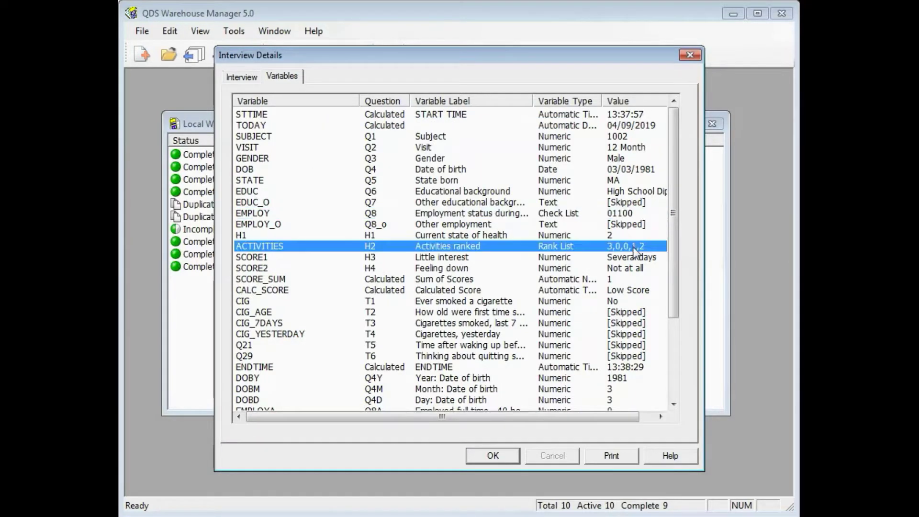
double_click(492, 246)
click(514, 211)
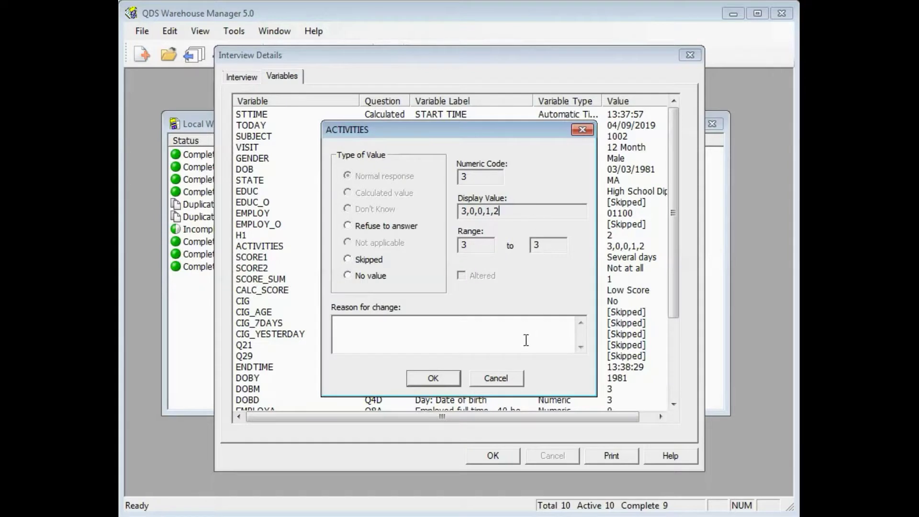
click(496, 377)
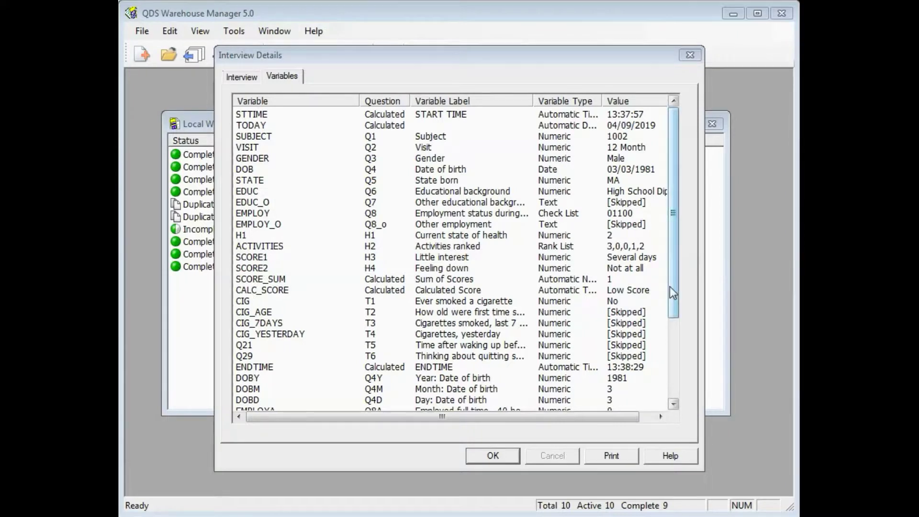
Step: Enter the corrected day of birth as the DOBD variable's numeric code, giving "birthday correction" as the reason for change
drag(670, 286, 673, 383)
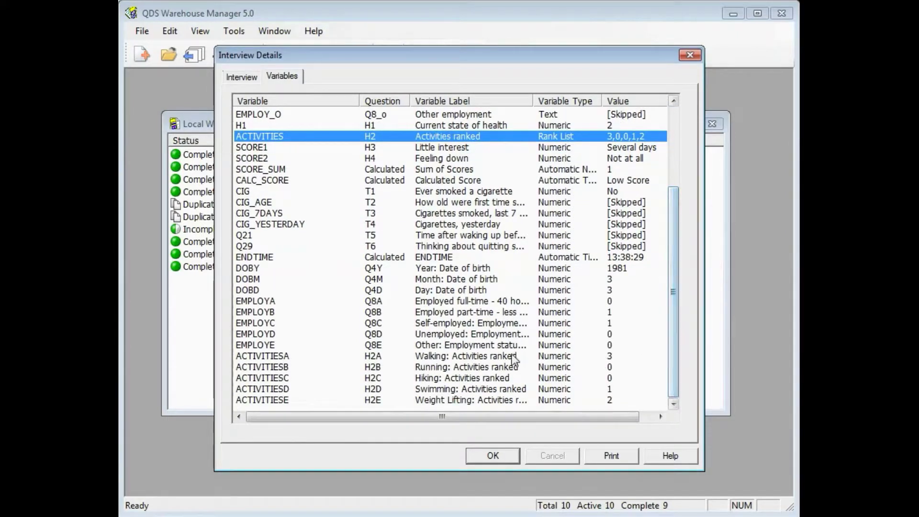
click(503, 280)
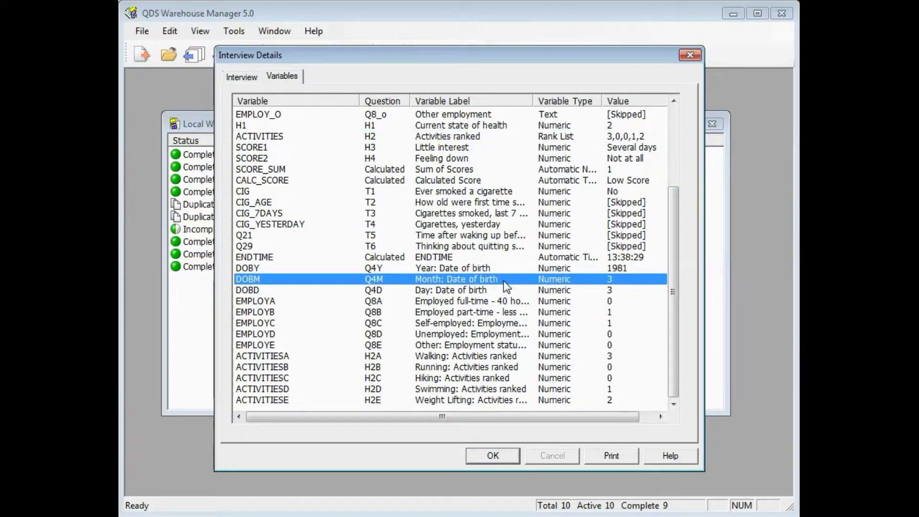
key(Down)
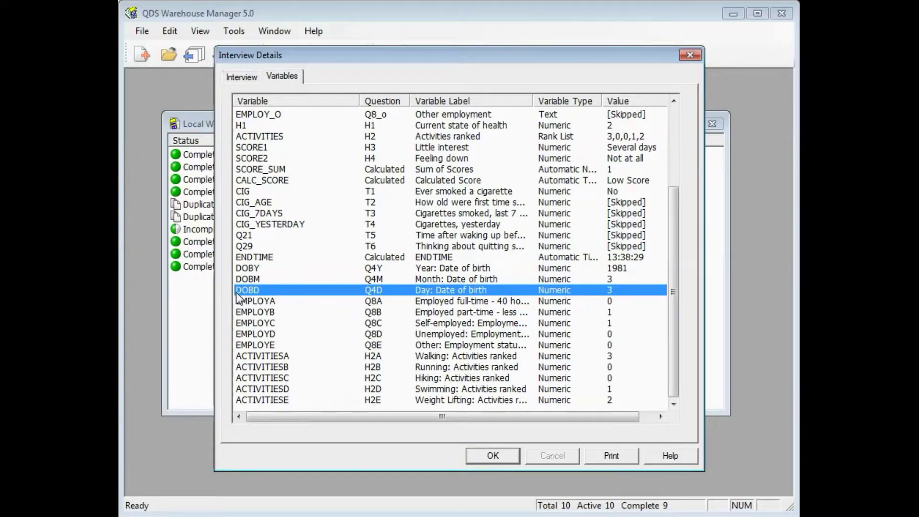
double_click(264, 290)
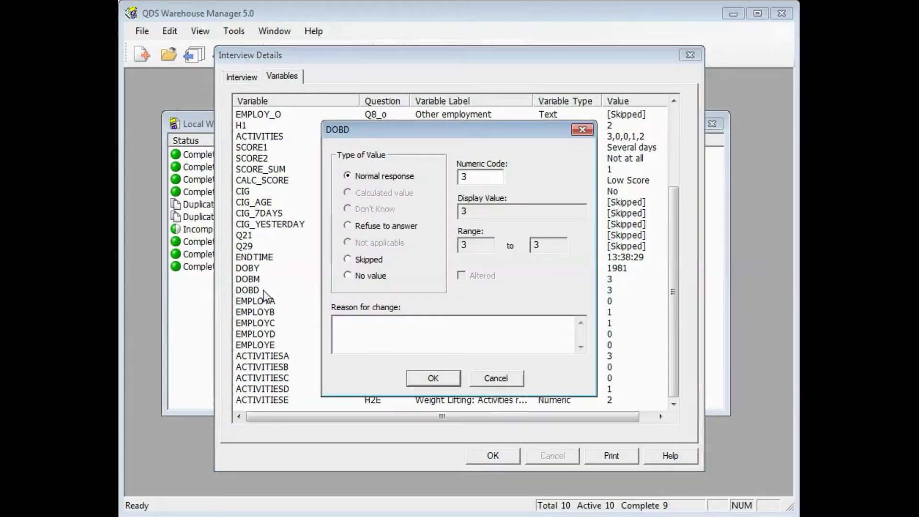
drag(480, 178, 453, 173)
text(15)
click(445, 333)
text(birthday corr)
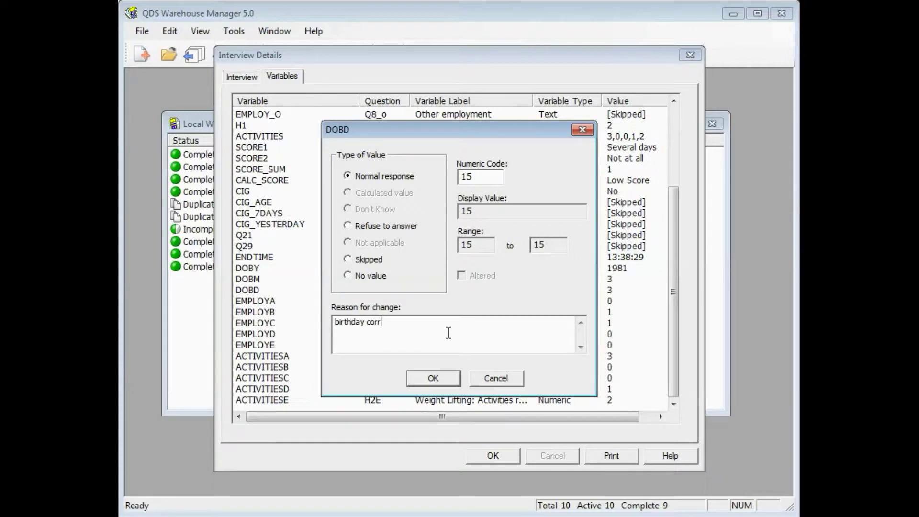
text(ection)
click(432, 378)
Step: Enter the corrected birth month as the DOBM variable's numeric code, giving "month change" as the reason for change
key(Up)
key(Return)
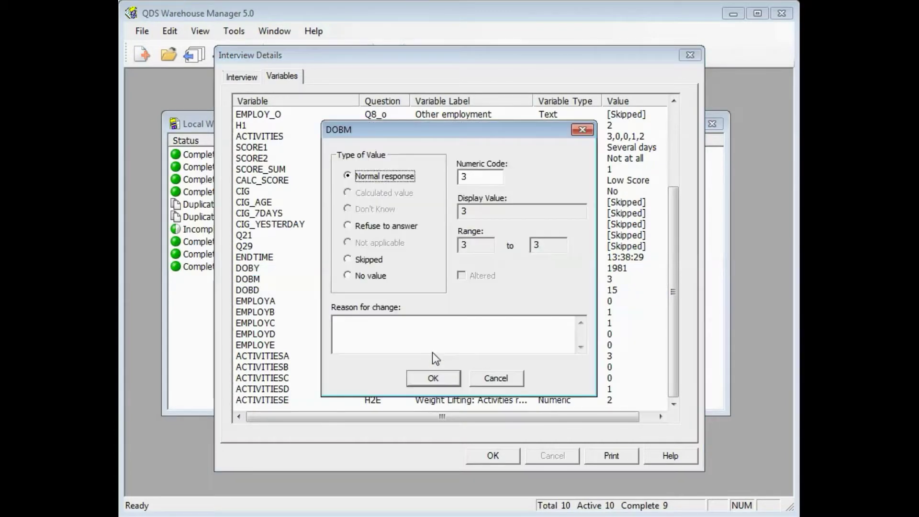
double_click(467, 177)
text(6)
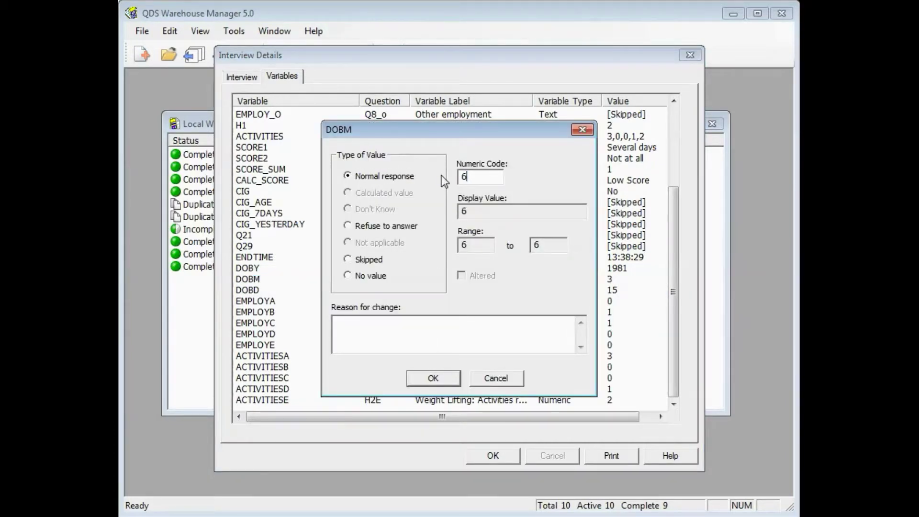
click(389, 334)
text(month change)
click(428, 379)
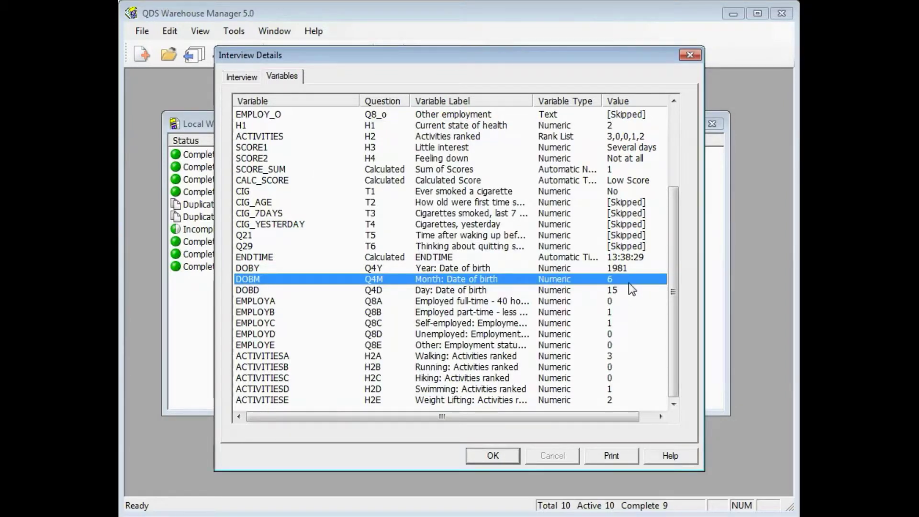
Step: Check the DOB date variable's value in the list and in its value settings
drag(675, 294, 697, 217)
click(644, 172)
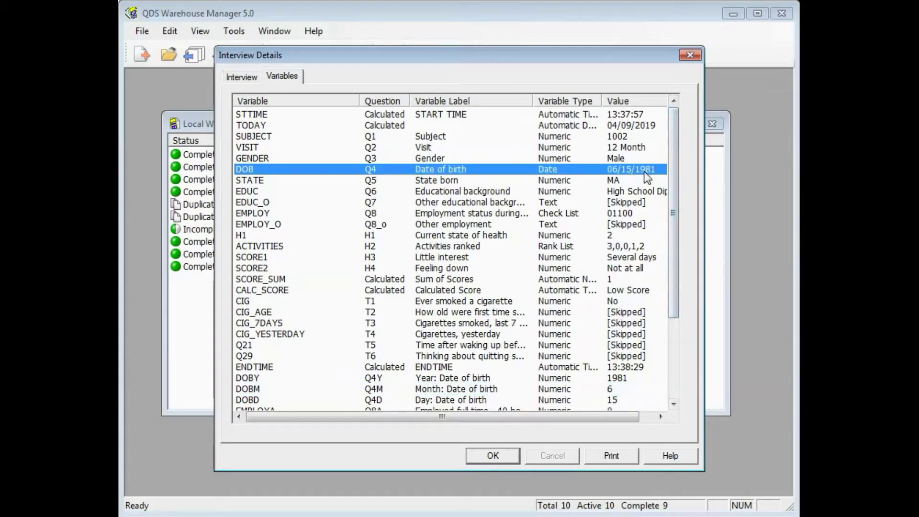
double_click(502, 166)
click(523, 210)
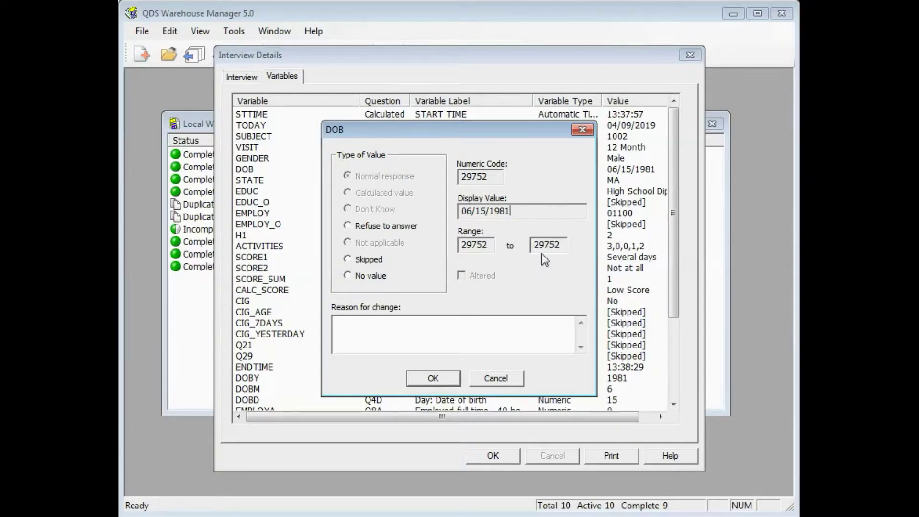
click(446, 379)
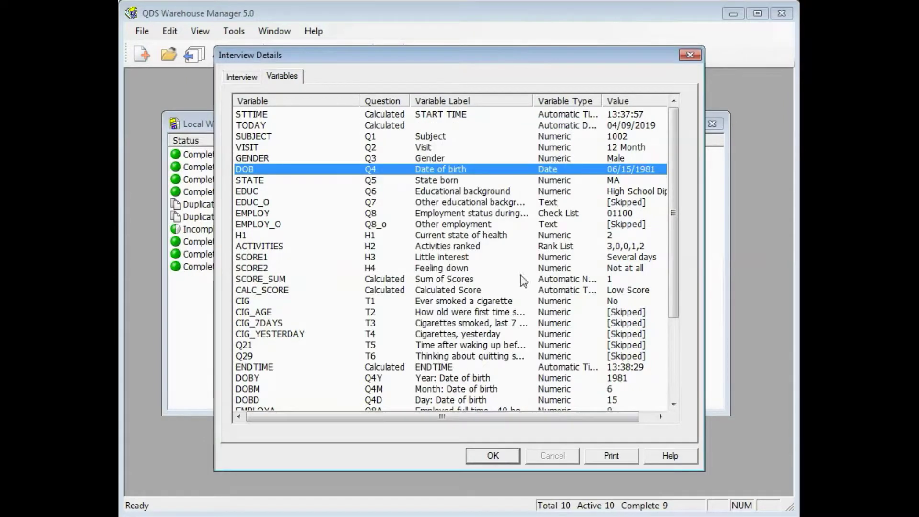
double_click(631, 184)
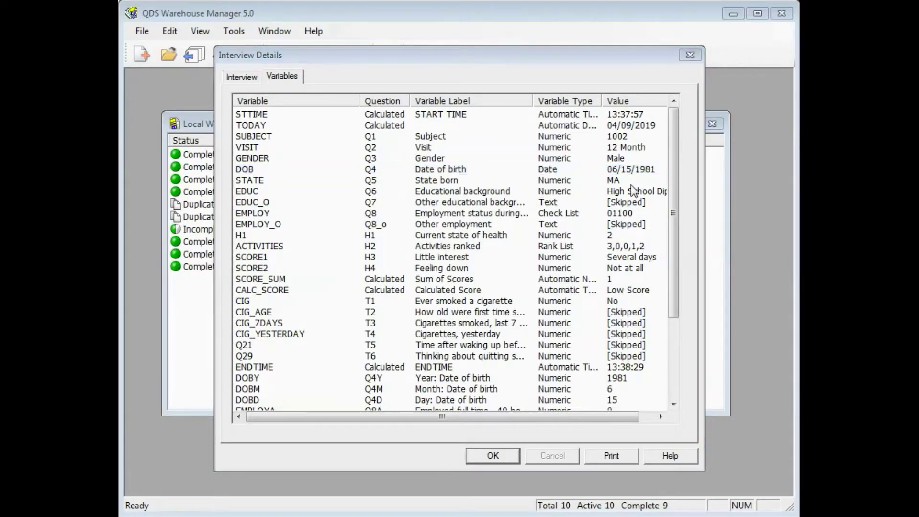
Step: Set the full-time employment variable EMPLOYA's numeric code to 1, giving "correction" as the reason for change
drag(673, 161, 685, 257)
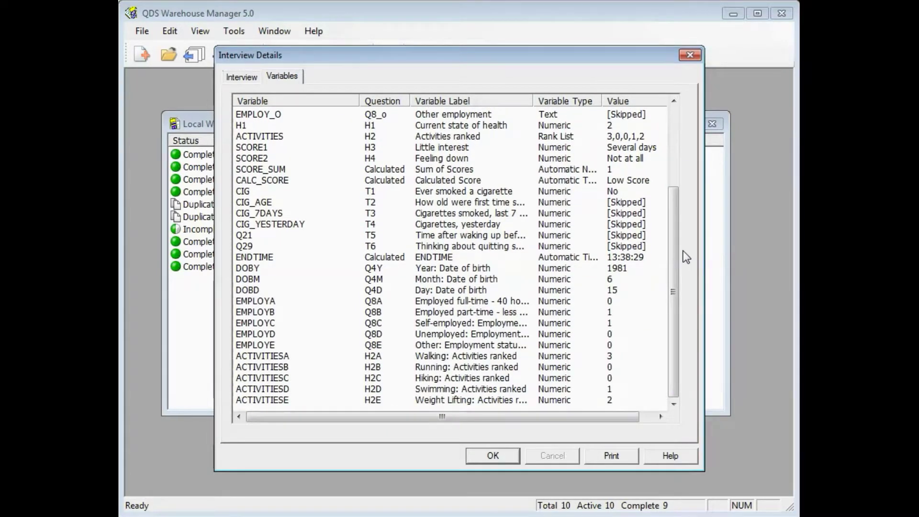
click(441, 302)
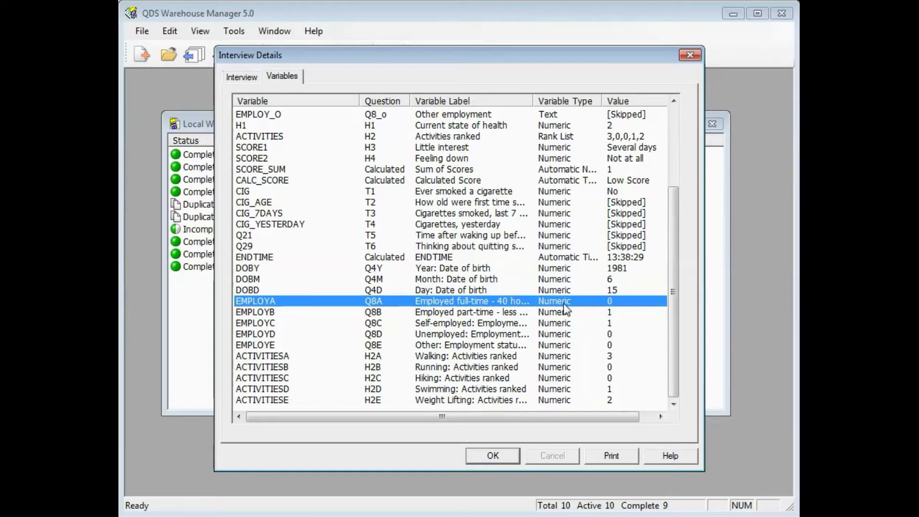
key(Down)
key(Down)
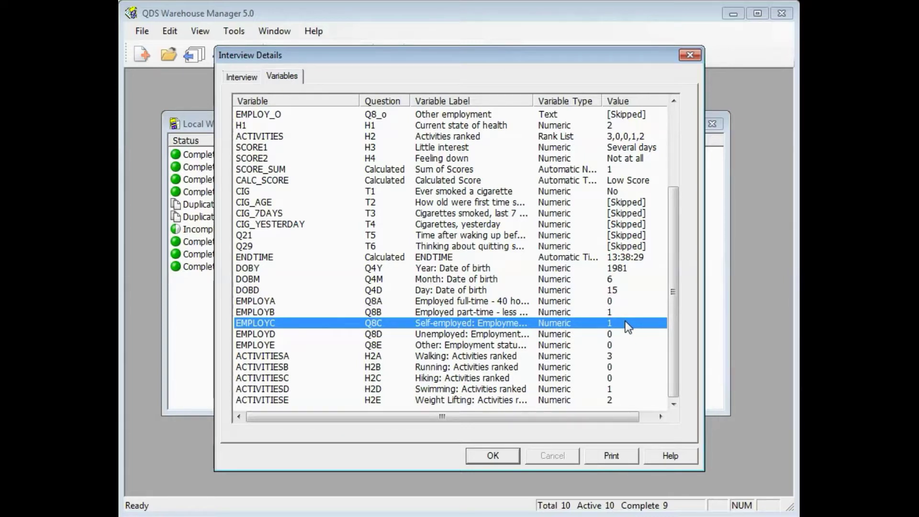
key(Up)
key(Up)
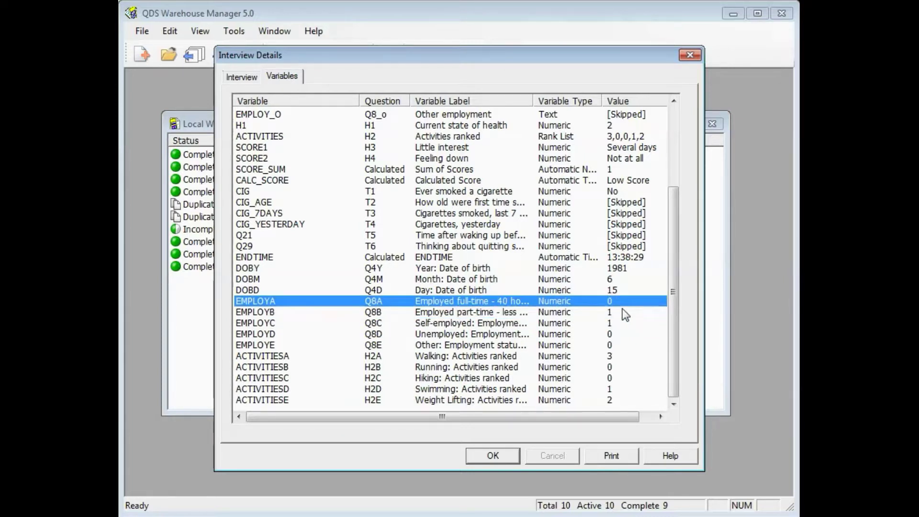
double_click(551, 299)
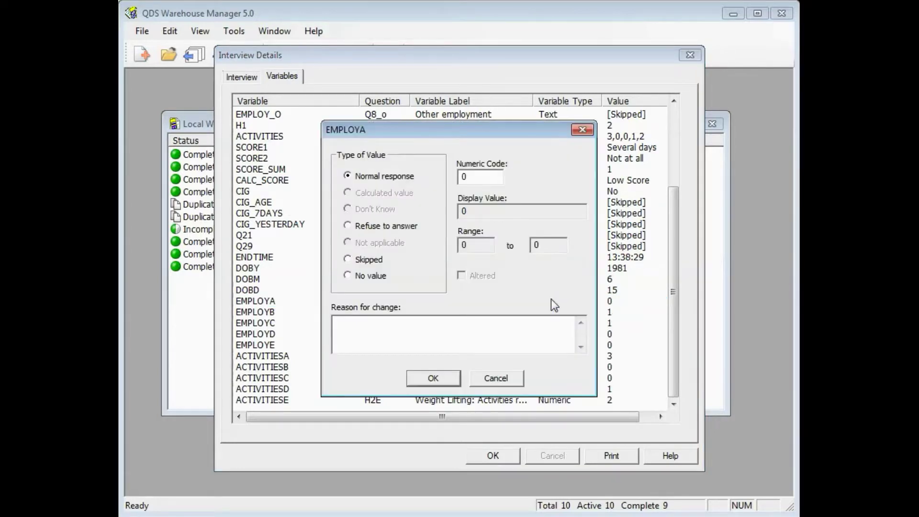
drag(481, 177, 464, 167)
text(1)
click(453, 332)
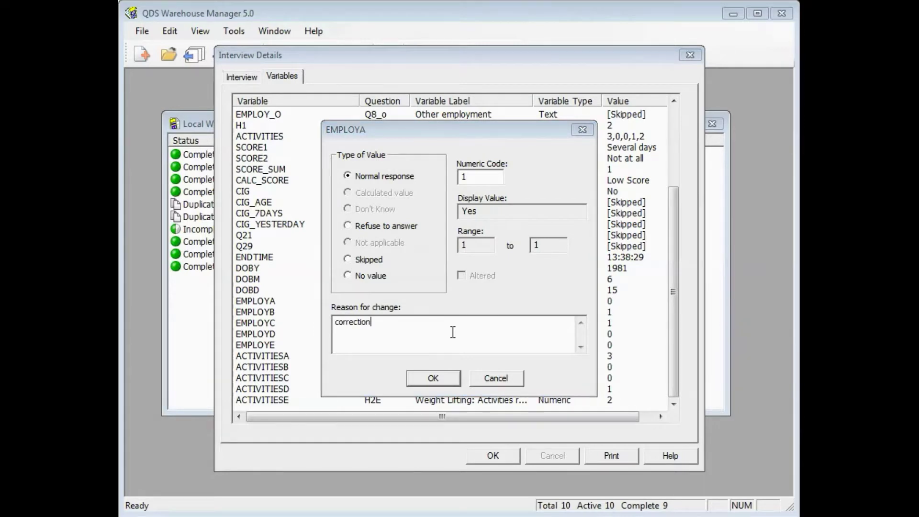
click(450, 378)
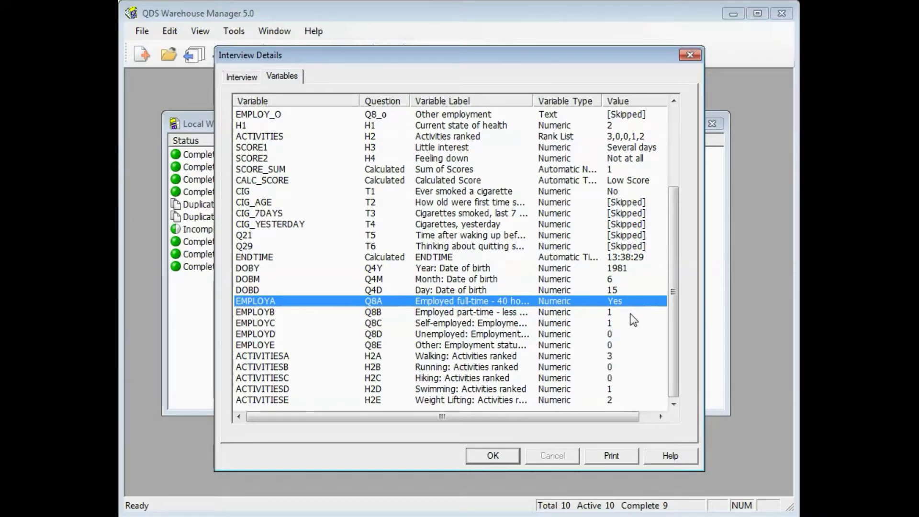
Step: Check the EMPLOY check list variable's value settings and cancel without editing
click(632, 313)
drag(671, 326, 696, 220)
double_click(631, 217)
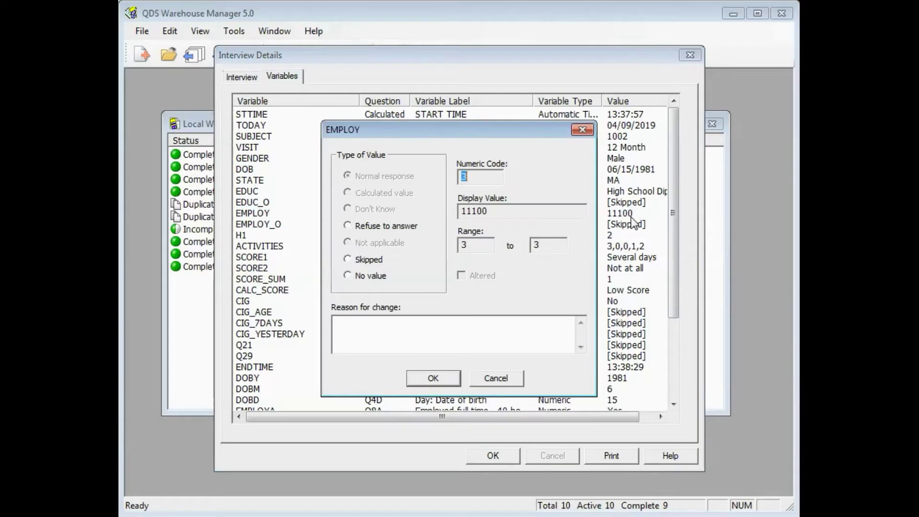
click(524, 206)
click(497, 378)
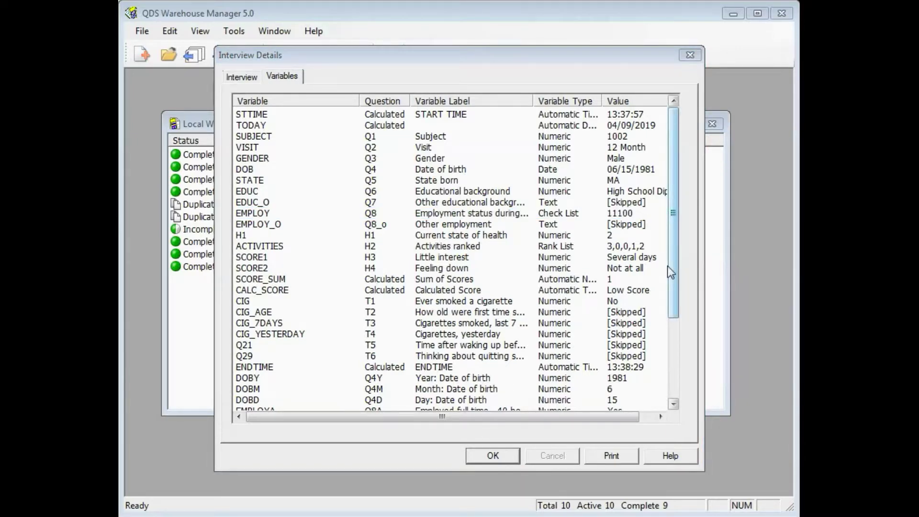
Step: Accept and close the corrected 12 Month interview, and open the second duplicate Baseline interview's variables for editing
click(486, 459)
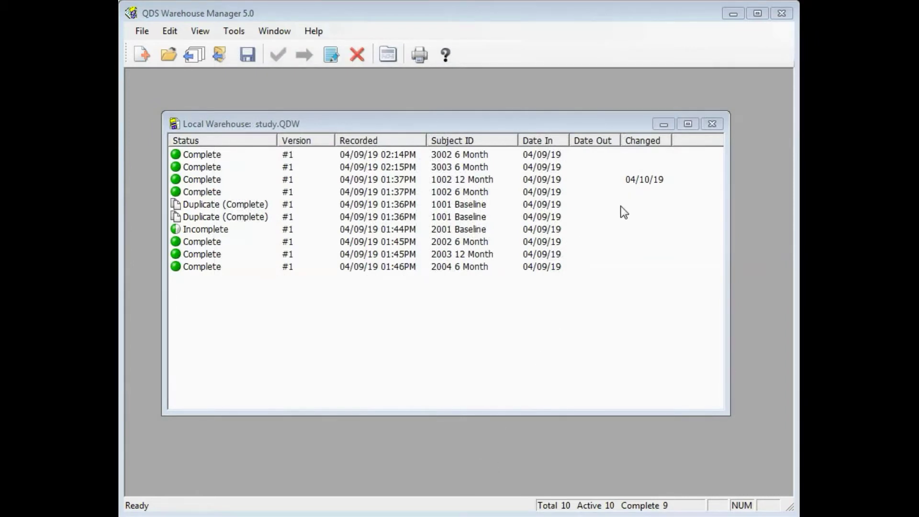
click(647, 179)
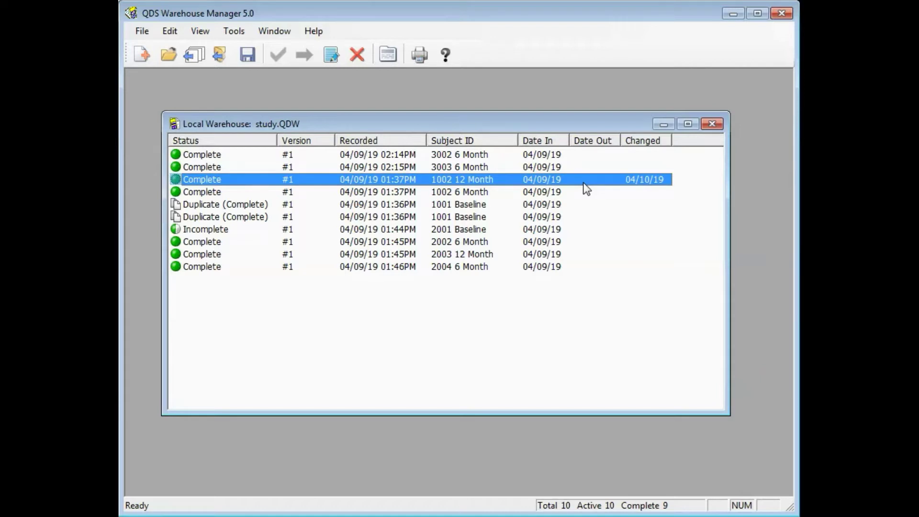
click(354, 204)
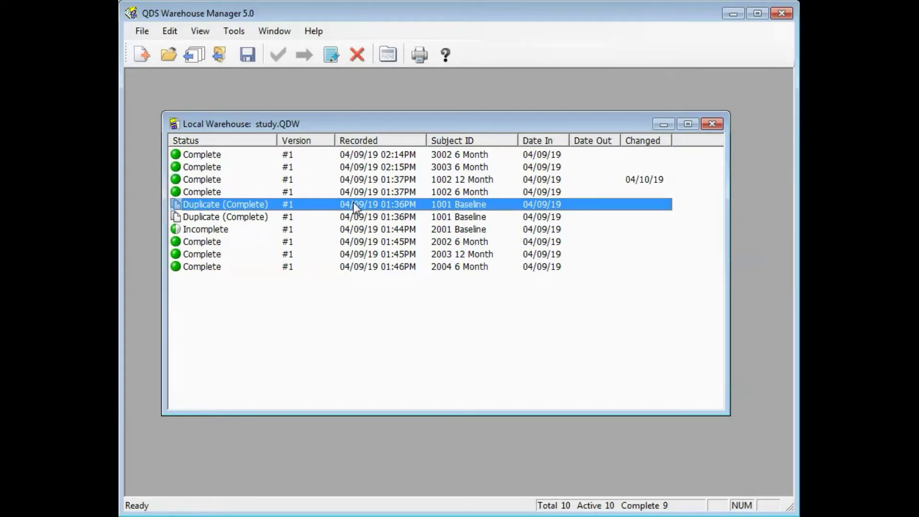
key(Down)
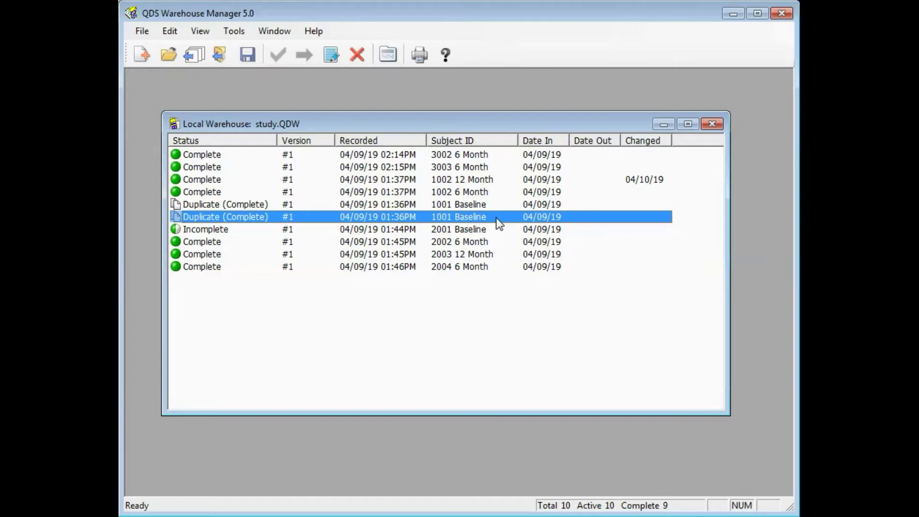
click(331, 54)
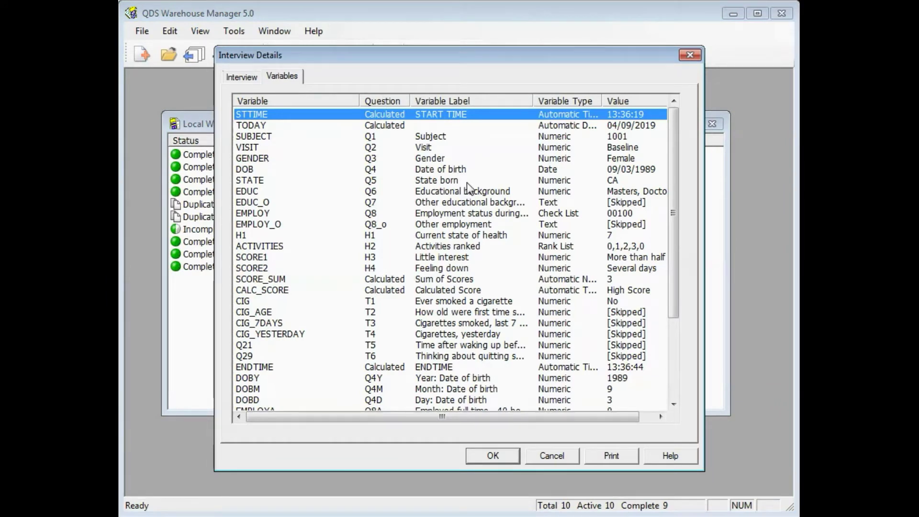
Step: Enter the corrected subject ID in the SUBJECT variable with "wrong ID" as the reason for change, and accept the interview details
click(483, 138)
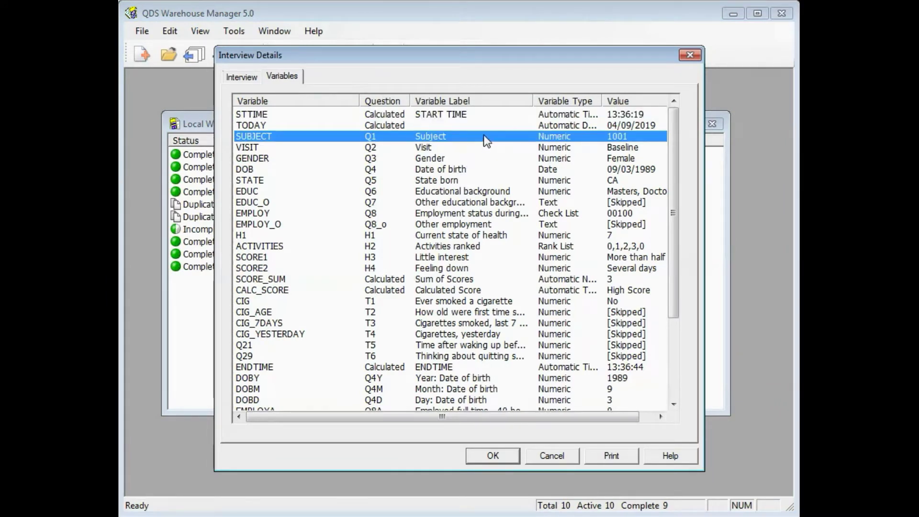
double_click(484, 136)
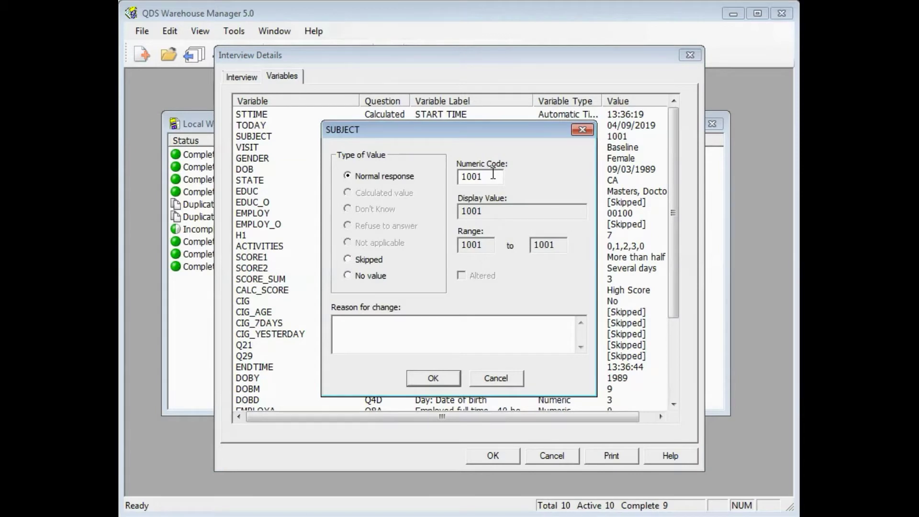
key(Left)
key(Left)
key(Delete)
key(Delete)
text(20)
click(465, 338)
text(wrong ID)
click(450, 377)
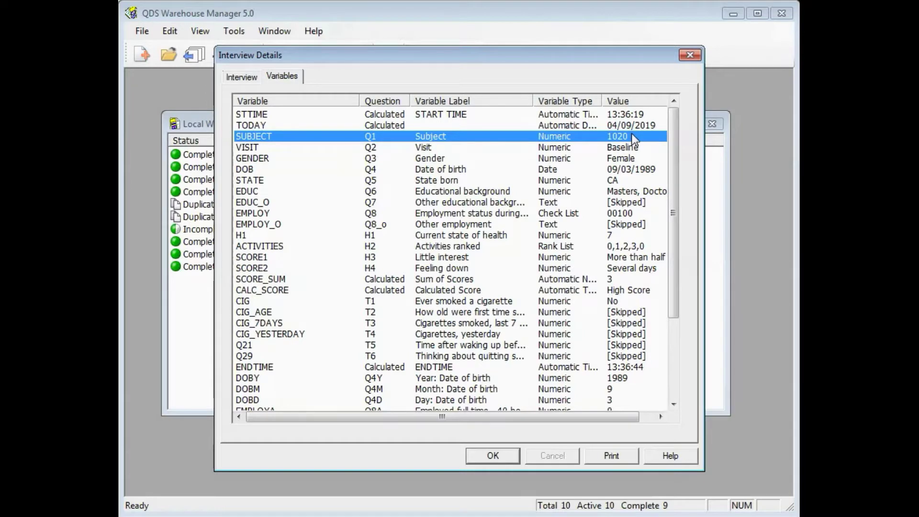
click(494, 456)
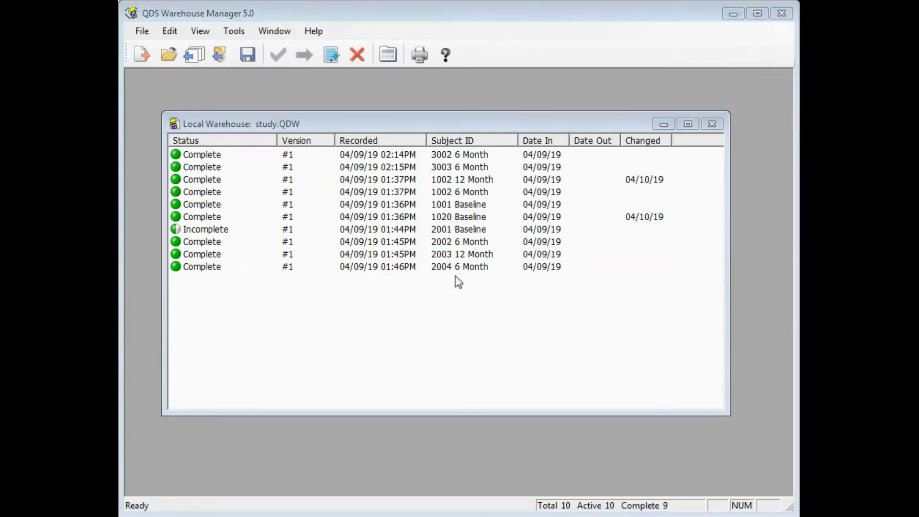
Step: Select the complete 6 Month interview recorded 04/09/19 at 01:46PM in the local warehouse
click(475, 216)
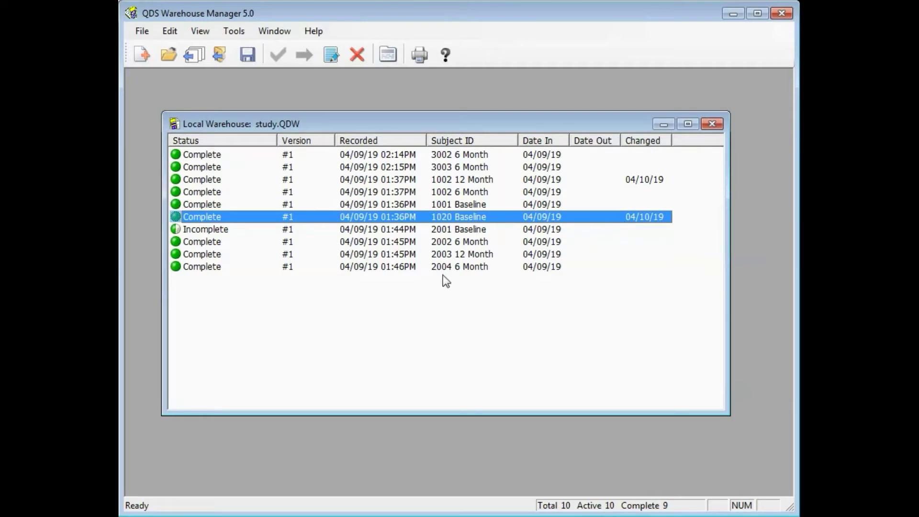
click(403, 267)
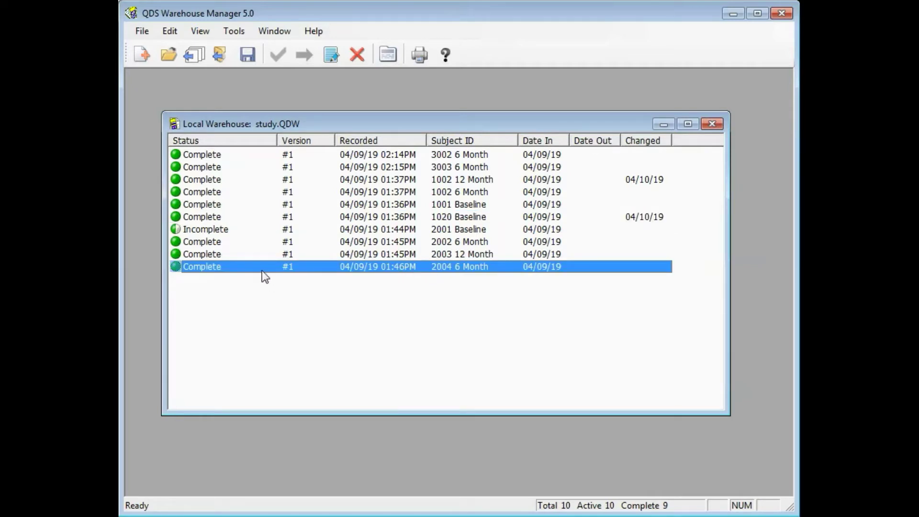
Step: Delete the complete 6 Month interview recorded 04/09/19 at 01:46PM, giving "error" as the reason for deletion
click(171, 31)
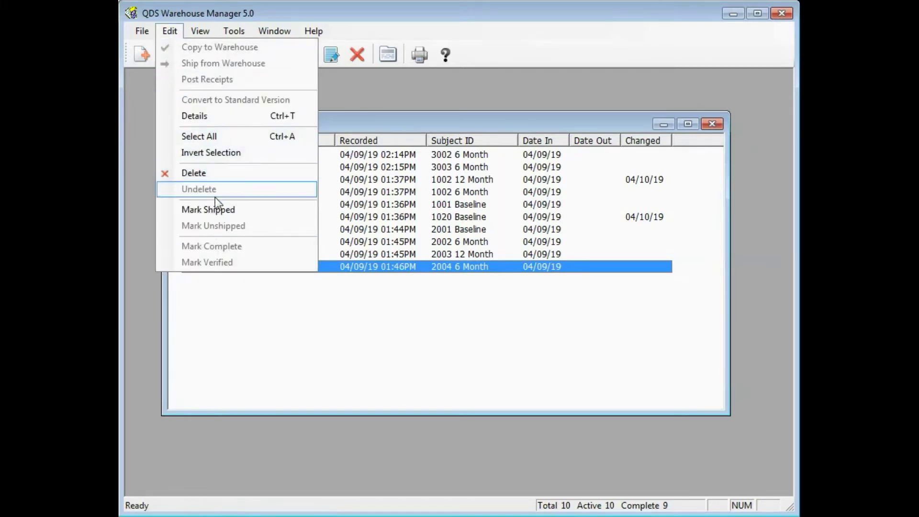
click(270, 283)
click(274, 267)
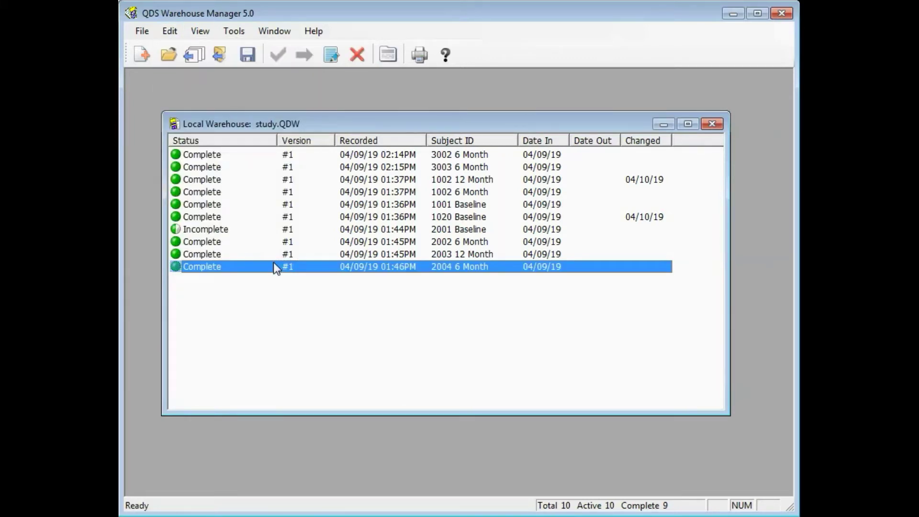
click(352, 59)
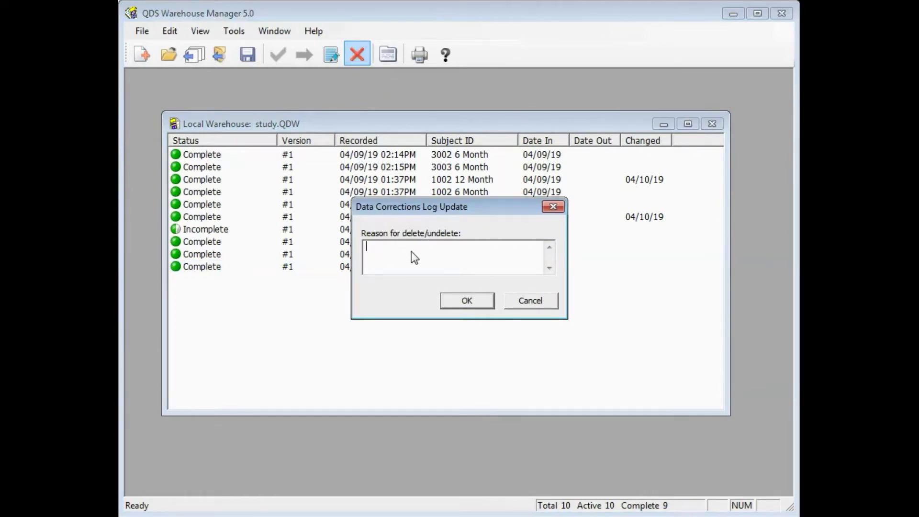
text(error)
click(467, 301)
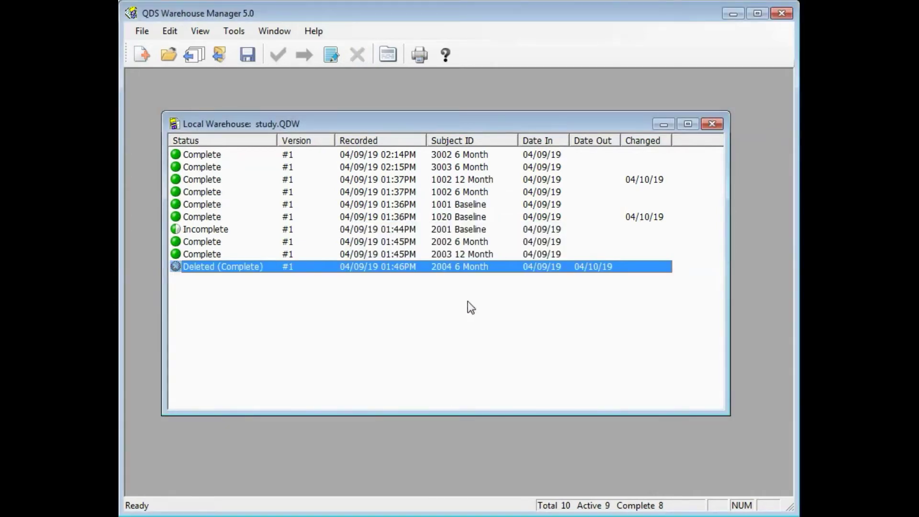
Step: Review the warehouse options for deleted interviews, duplicates and data corrections log requirements, and cancel without changing them
click(393, 258)
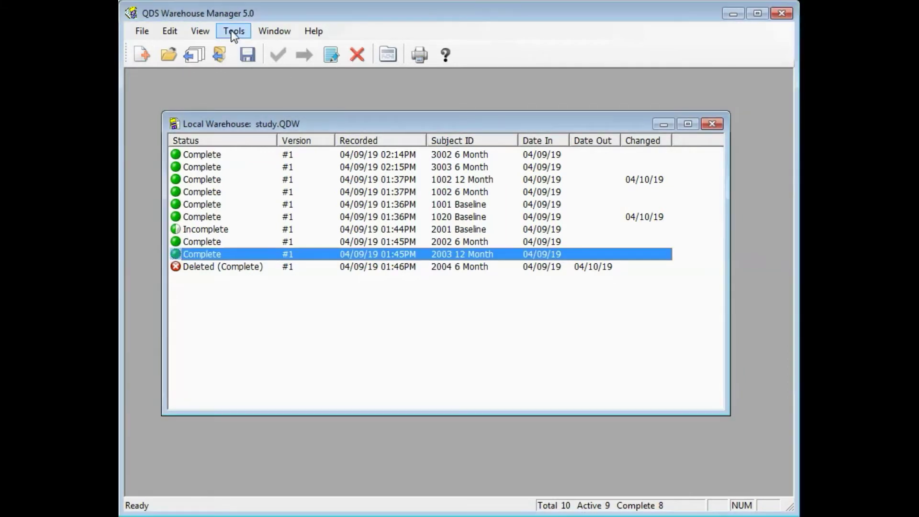
click(233, 32)
click(259, 83)
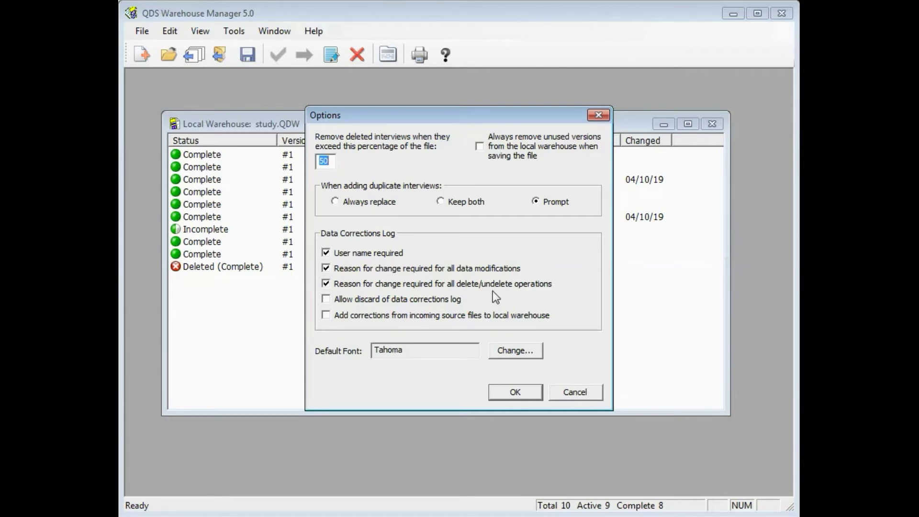
click(576, 392)
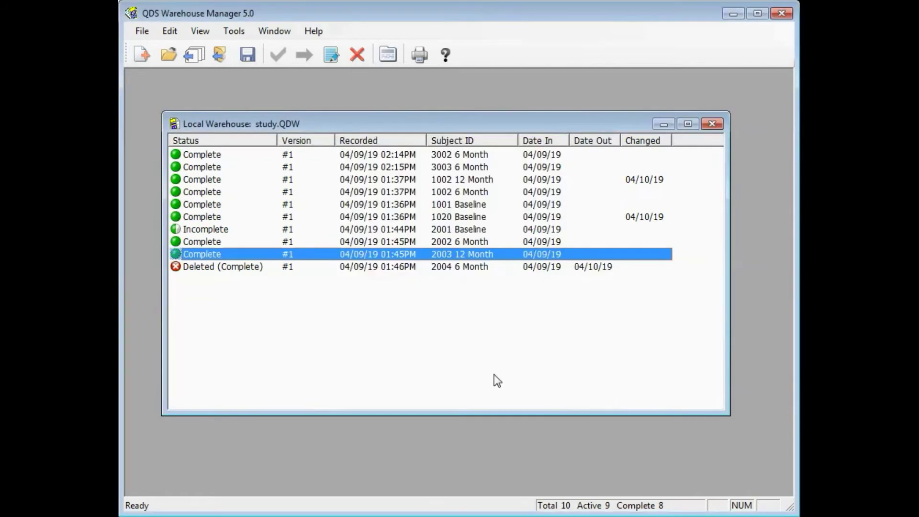
Step: Select the complete 12 Month interview recorded 04/09/19 at 01:45PM and bring up the data corrections log and options commands
click(406, 268)
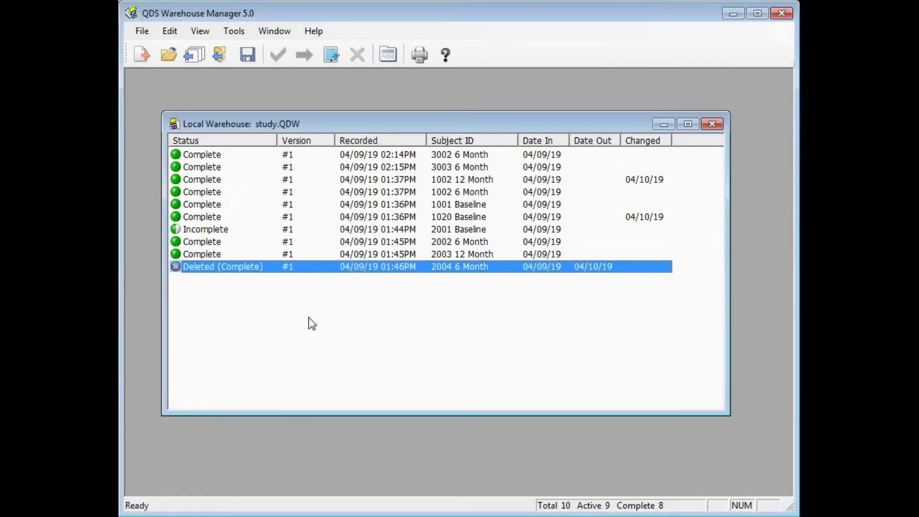
click(383, 254)
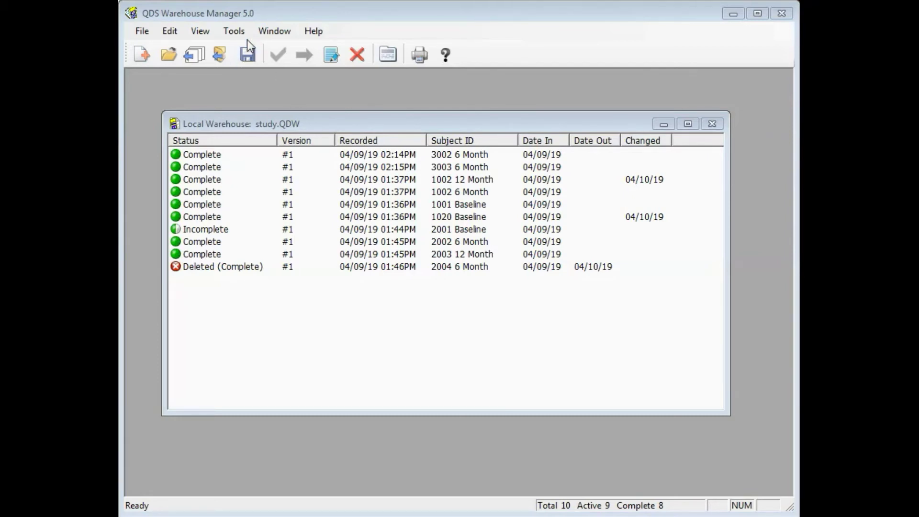
click(234, 32)
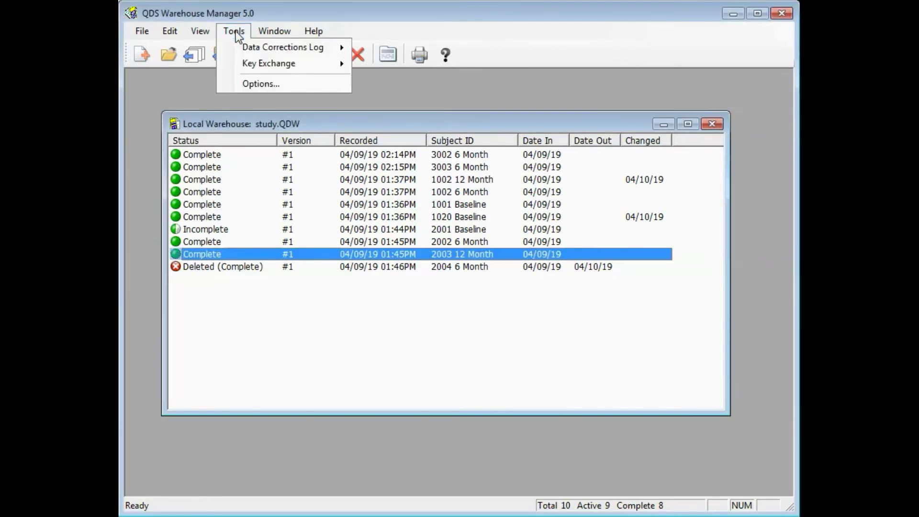